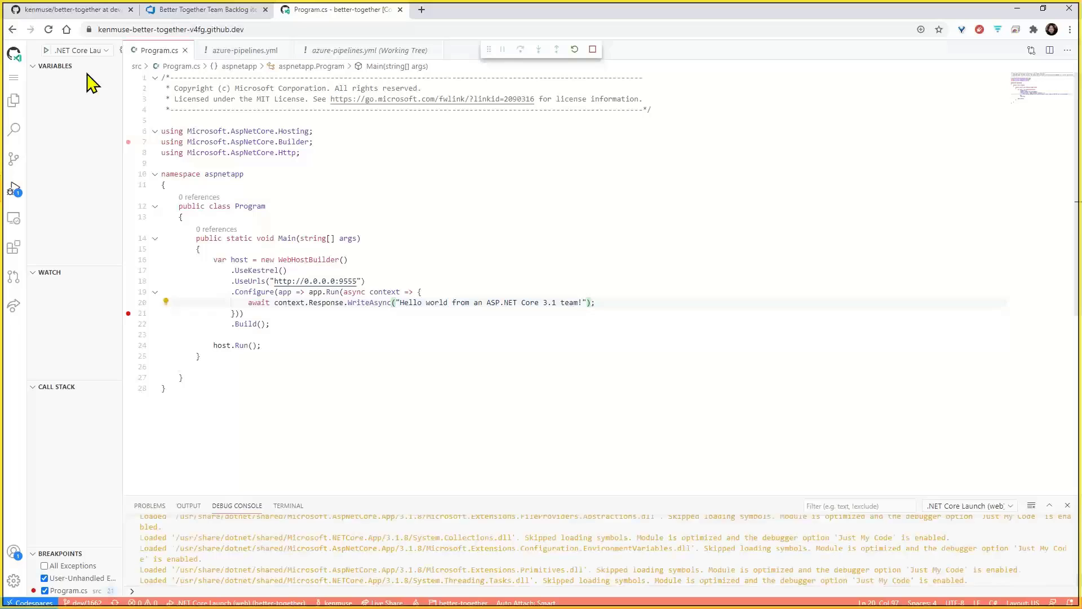
ctrl+click(344, 281)
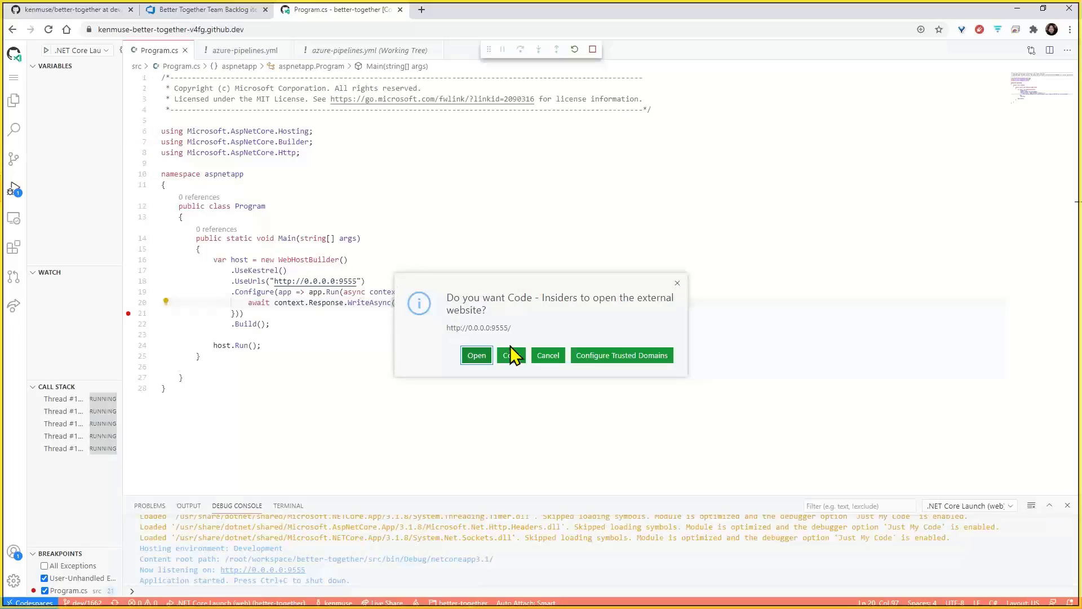
click(476, 356)
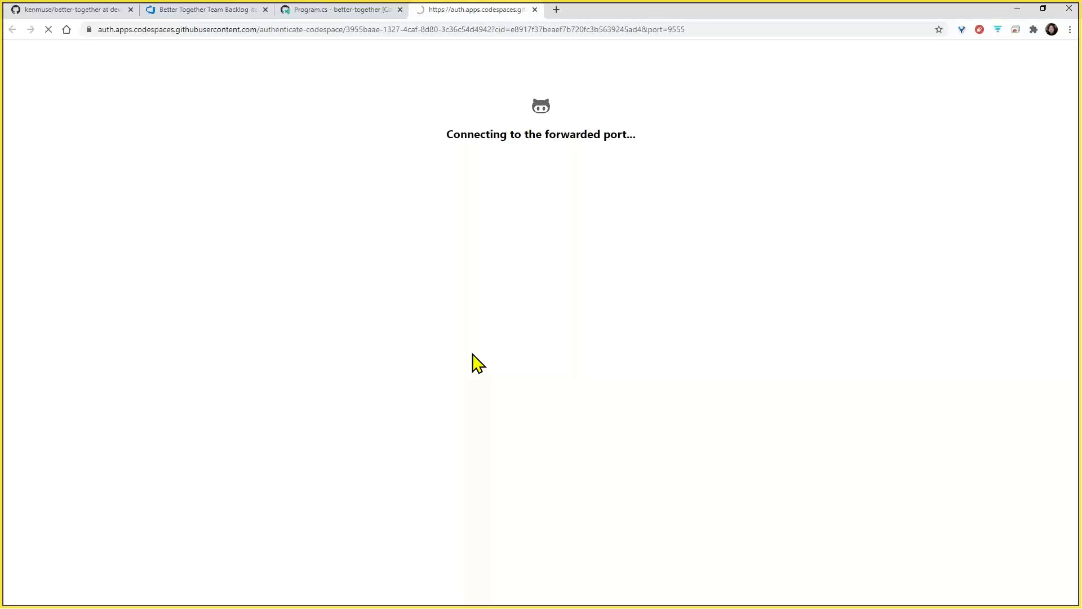
click(317, 11)
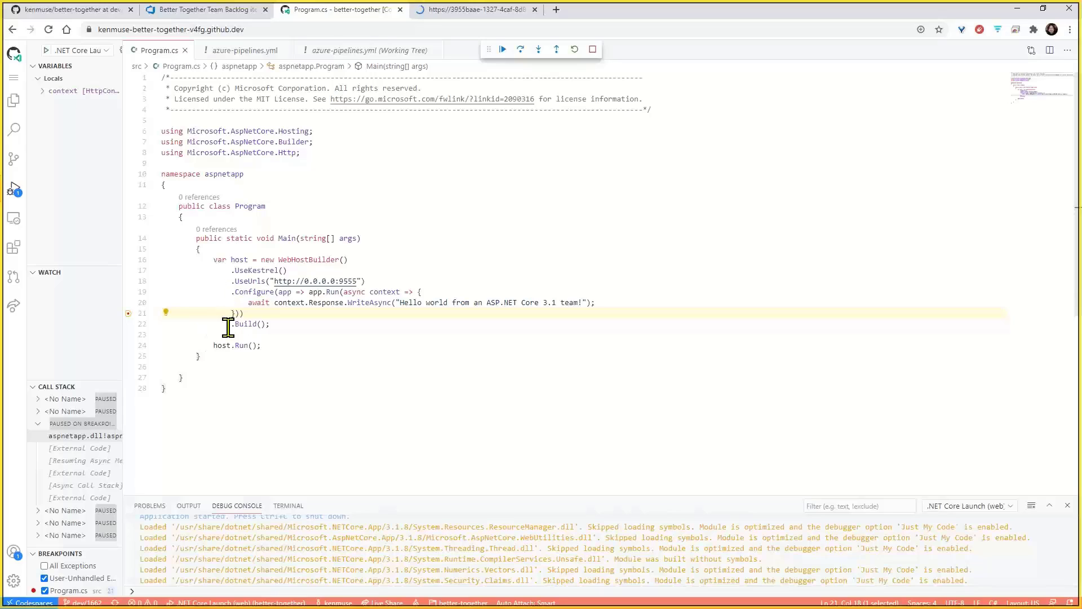
click(502, 49)
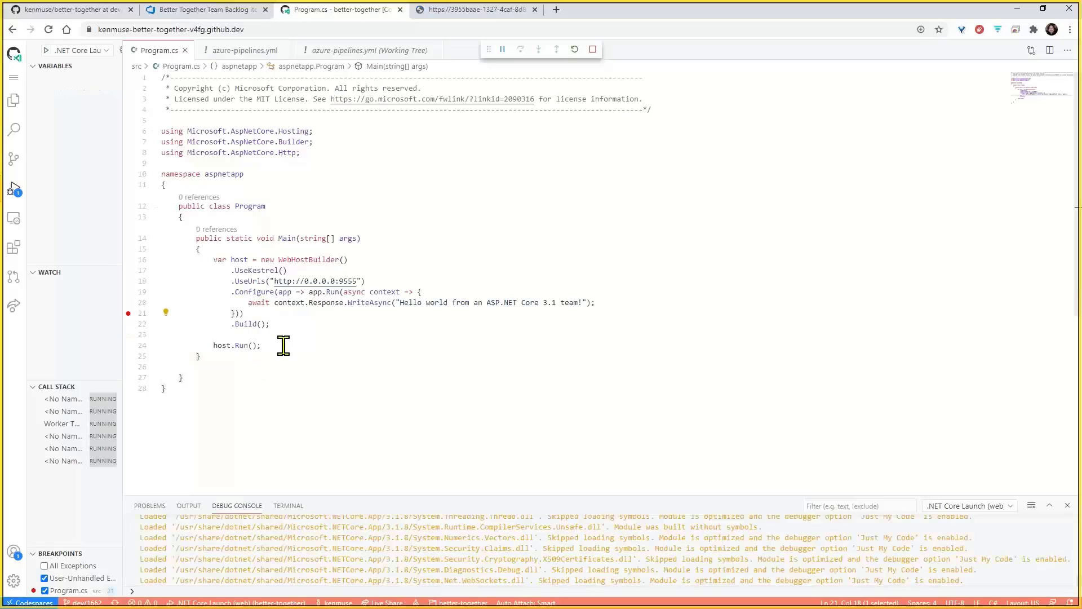
click(451, 9)
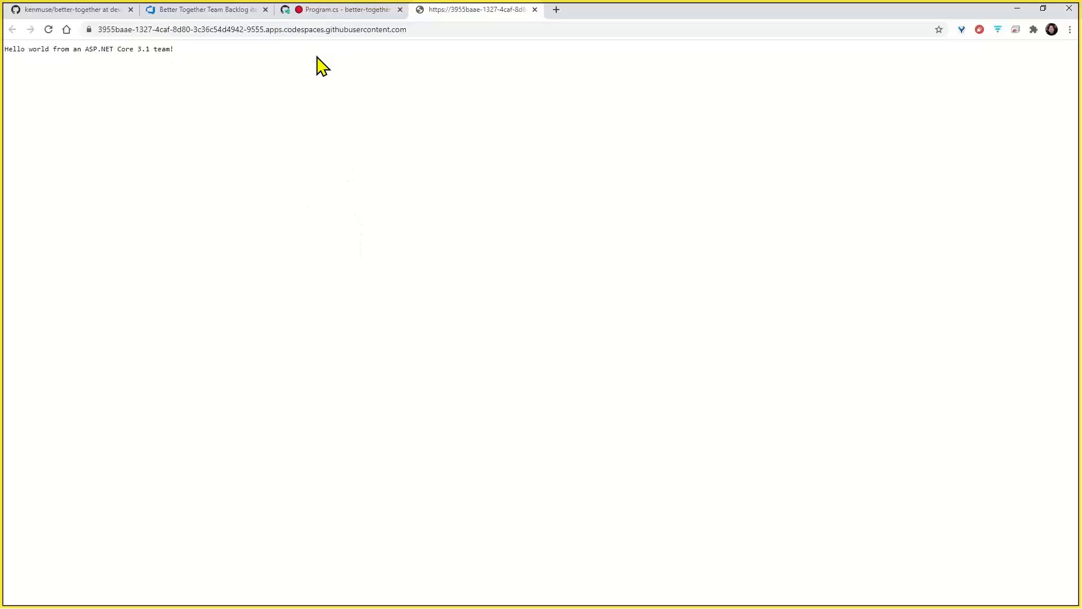
- Switch to the GitHub repository and start a pull request from the recently pushed dev/1662 branch
click(215, 12)
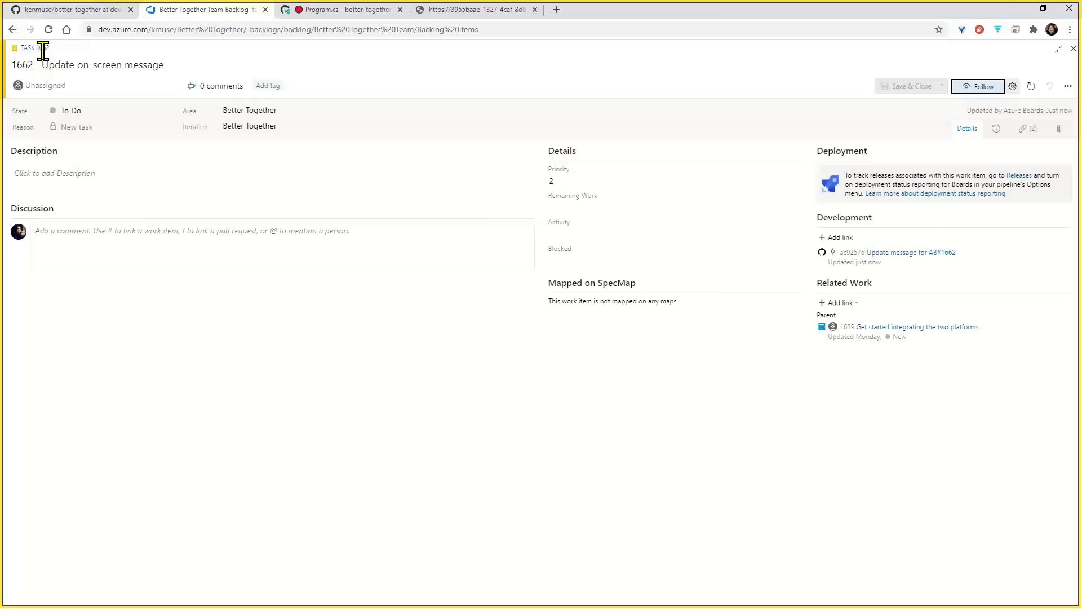
click(85, 10)
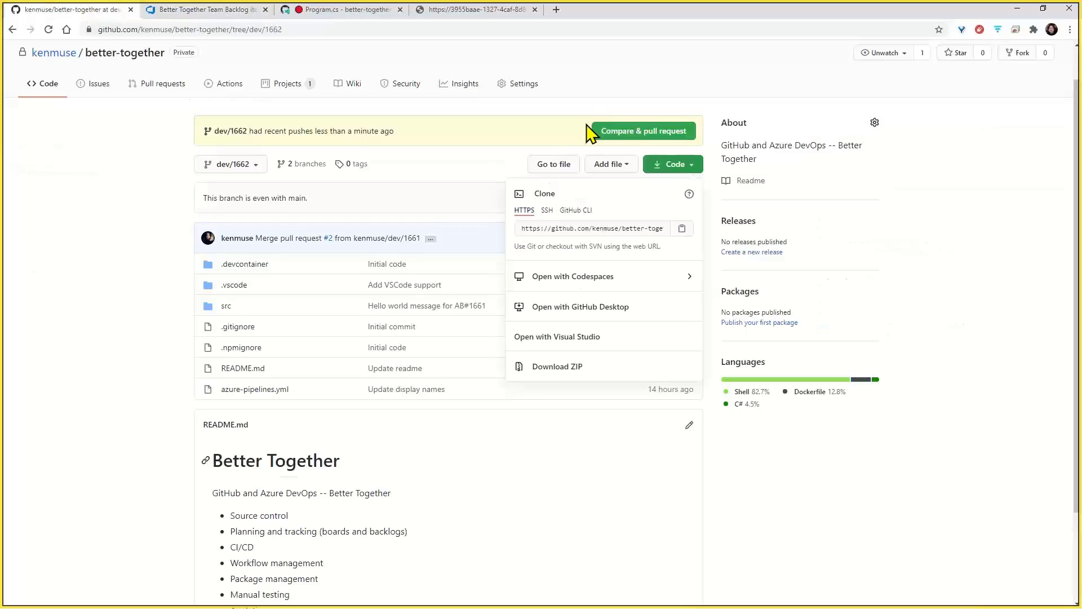
click(623, 138)
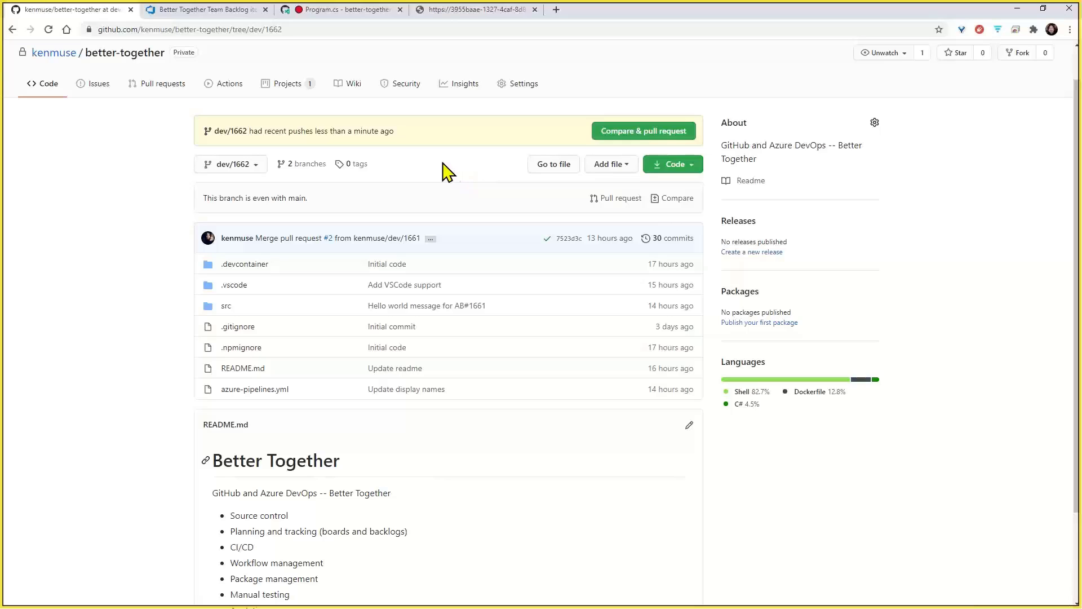
click(668, 136)
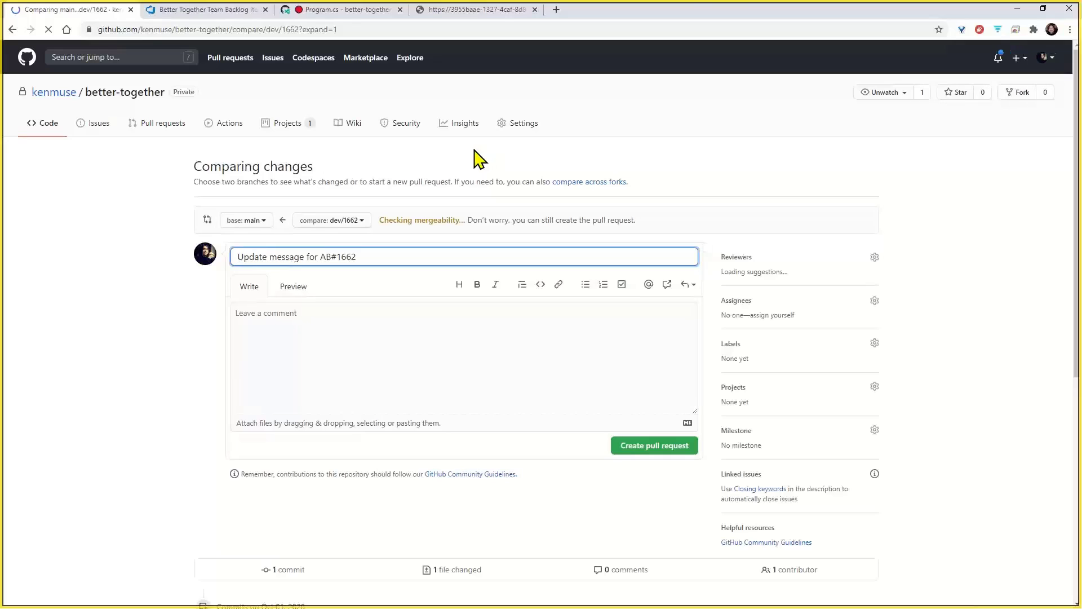
- Change the pull request title to "Fixes AB#1662"
key(ctrl+shift+Right)
key(ctrl+shift+Right)
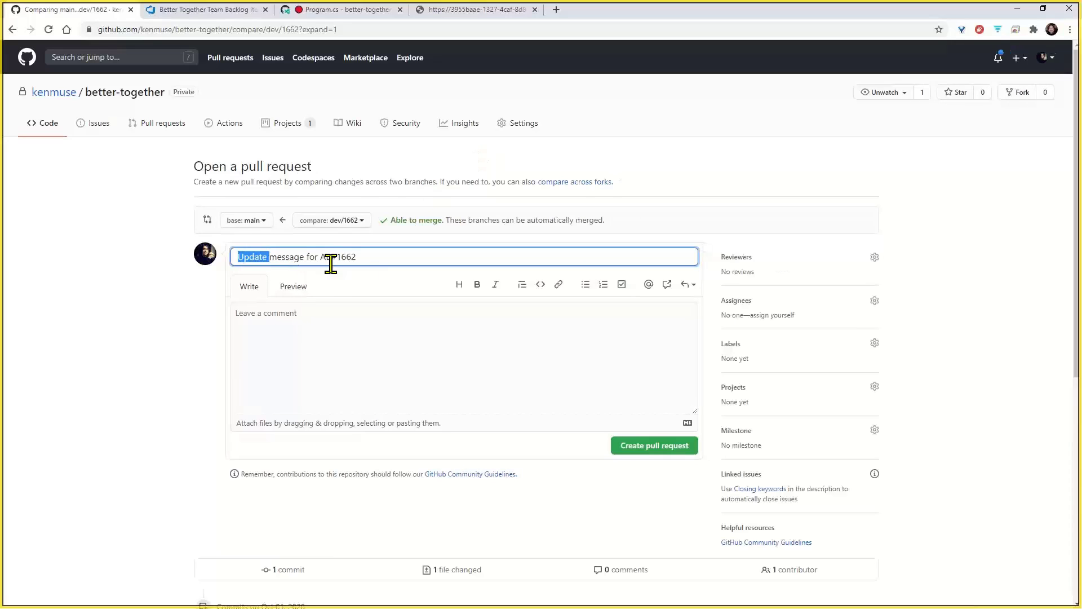
text(Fix)
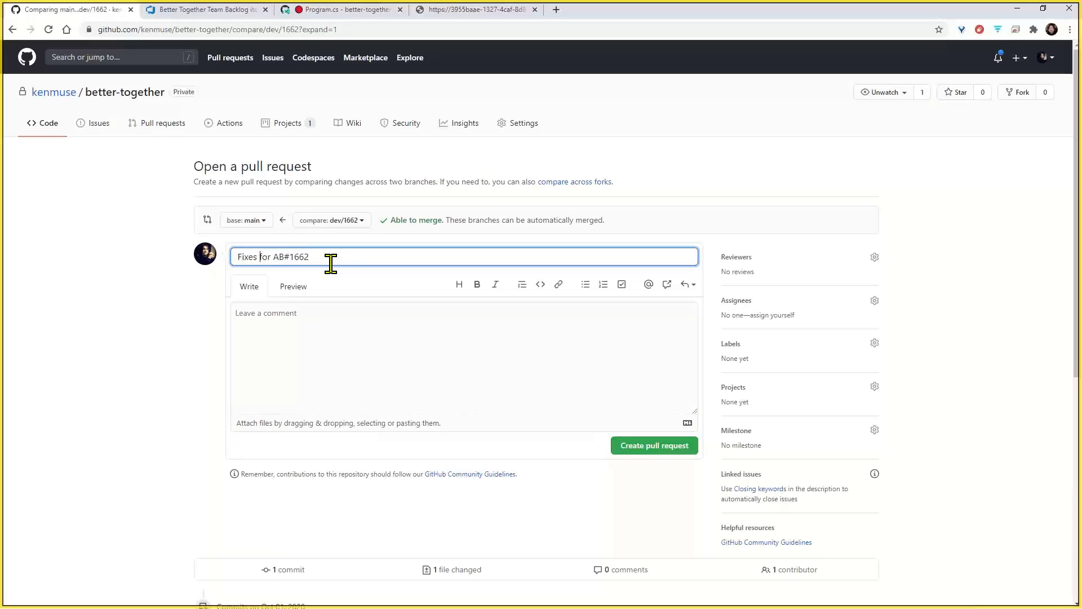
key(ctrl+shift+Right)
key(Delete)
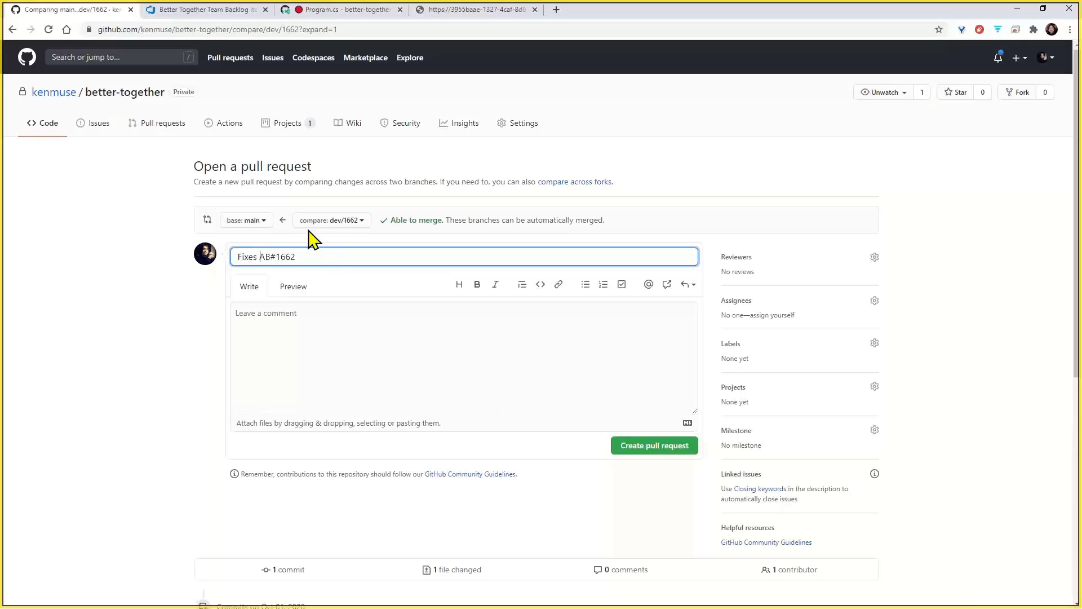
- Switch to Azure DevOps, close work item 1662 and open the project's Pipelines page
click(197, 13)
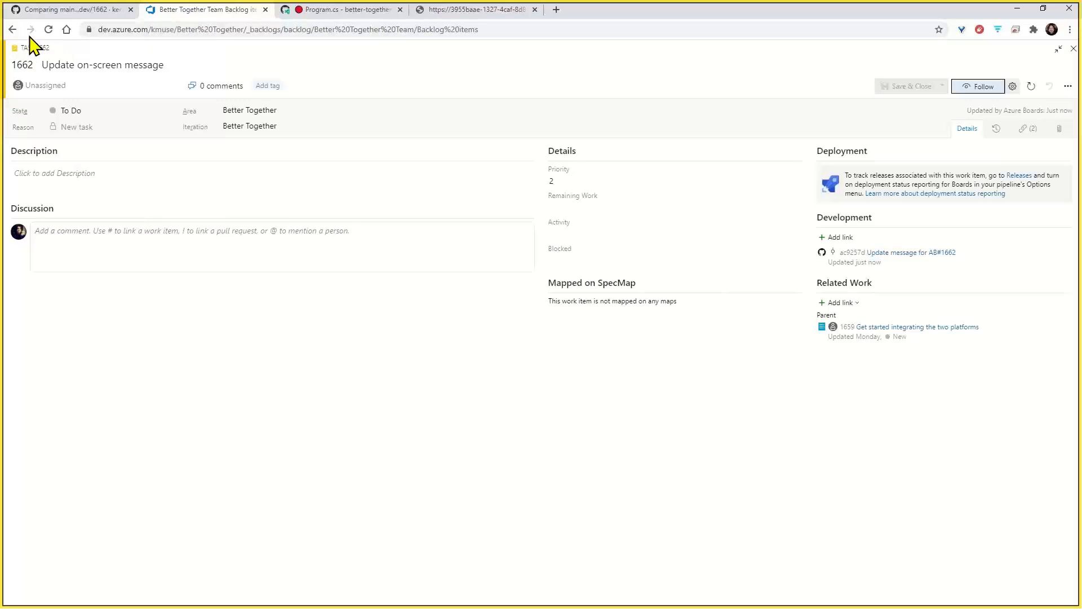
click(1072, 48)
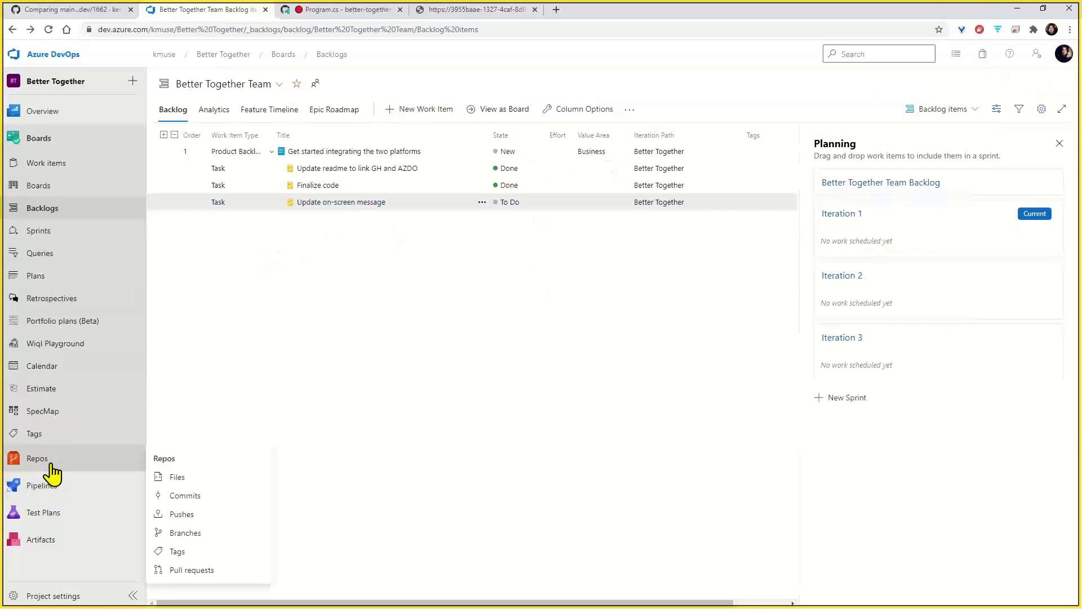
click(50, 486)
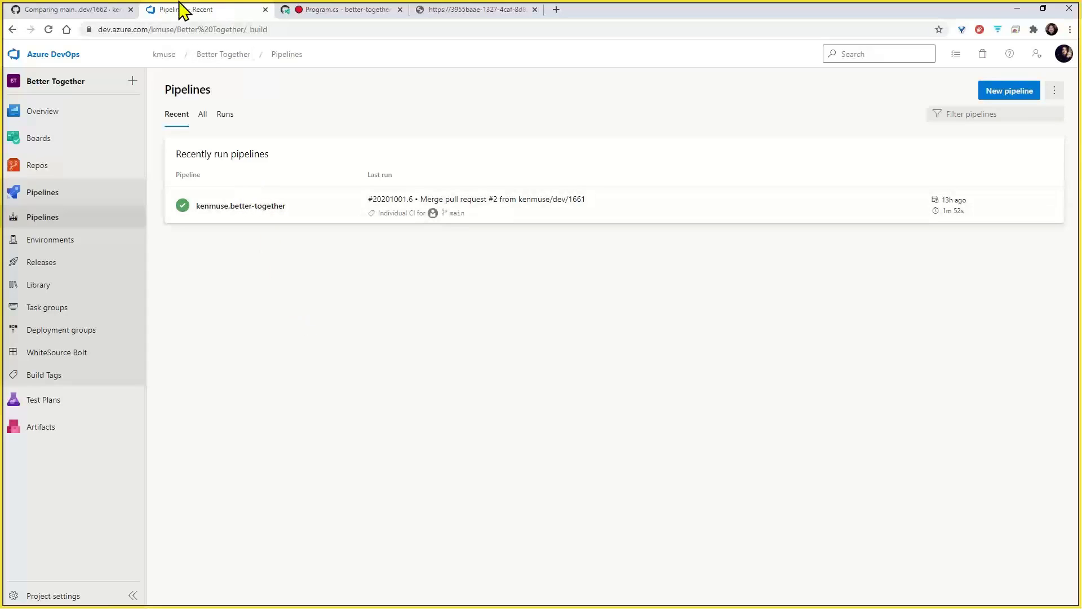
- Return to GitHub and create the pull request from dev/1662 into main
click(101, 12)
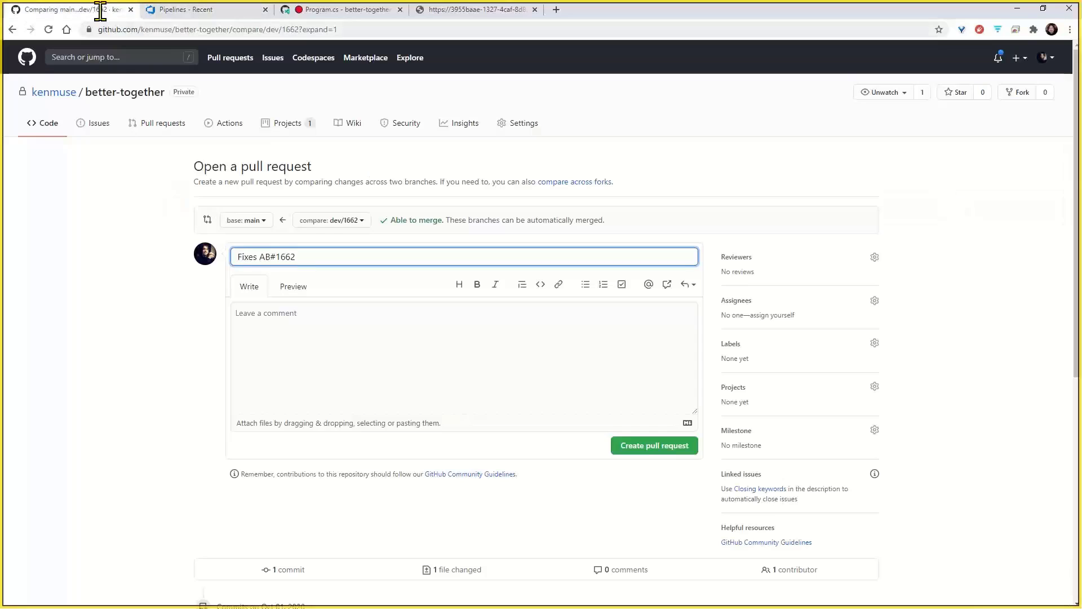
click(640, 448)
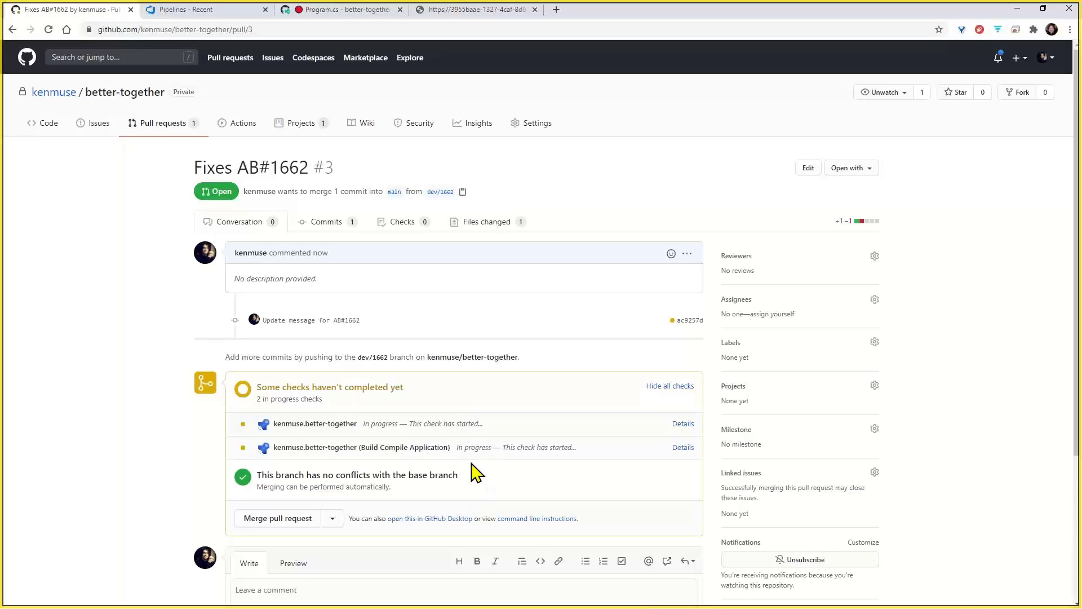
- In Azure DevOps, open the better-together pipeline's run #20201001.7 for the pull request and cancel it
click(186, 10)
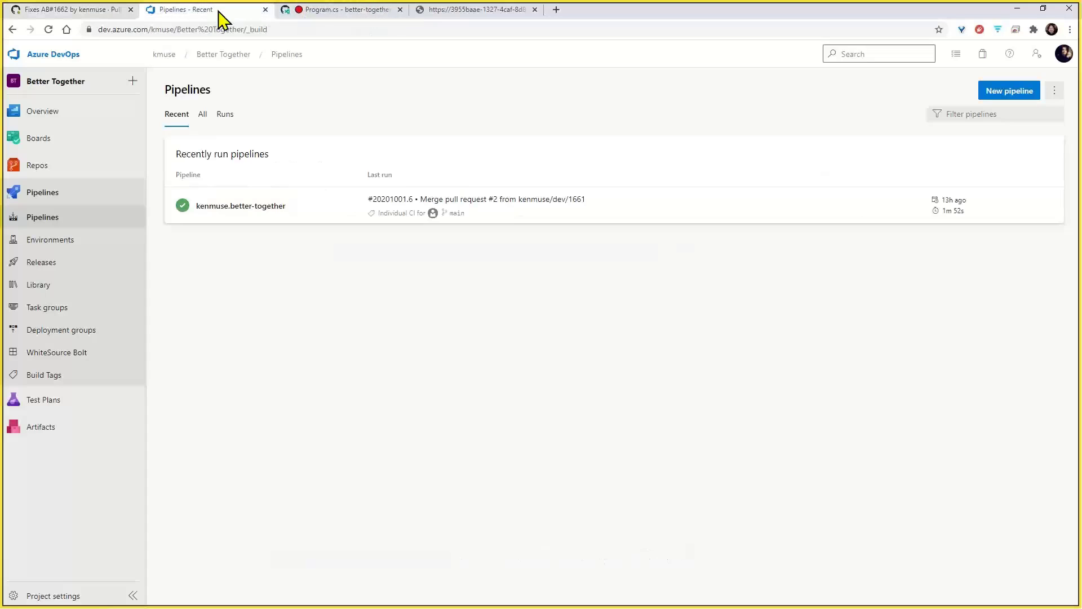
click(271, 195)
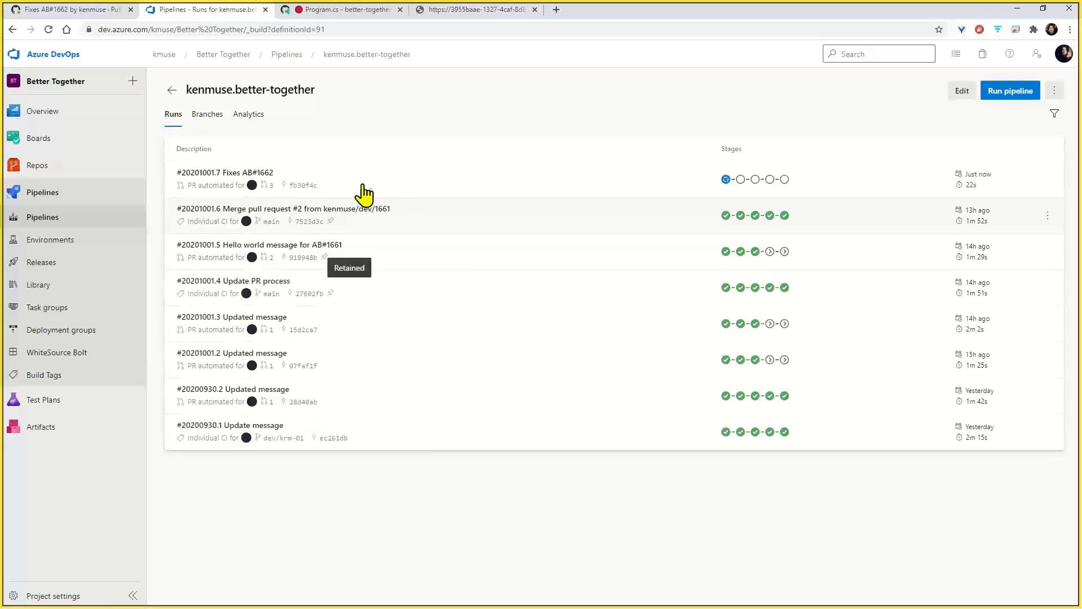
click(366, 192)
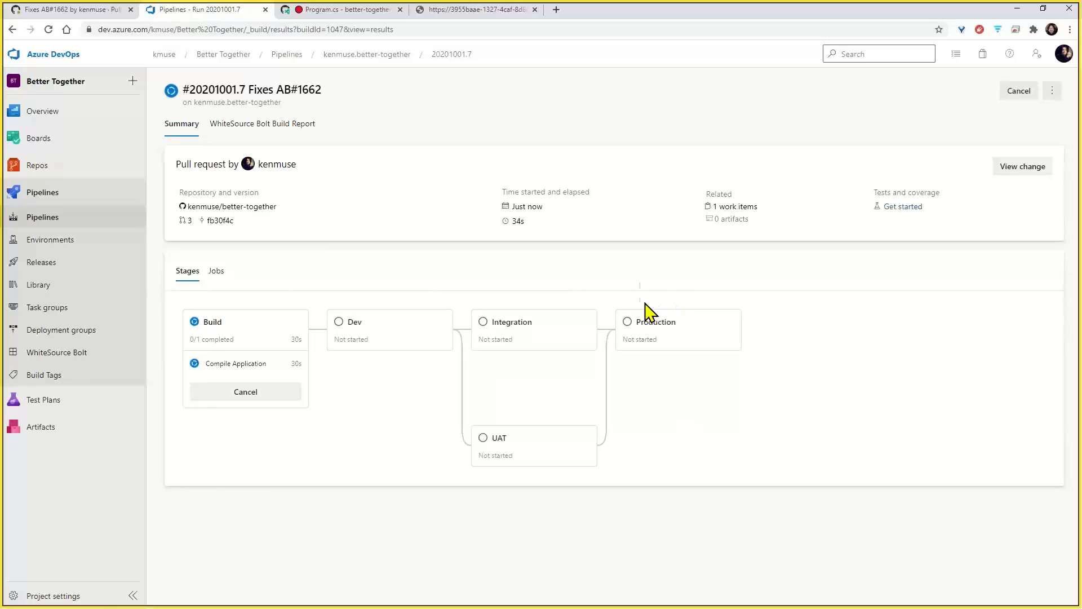
click(1011, 91)
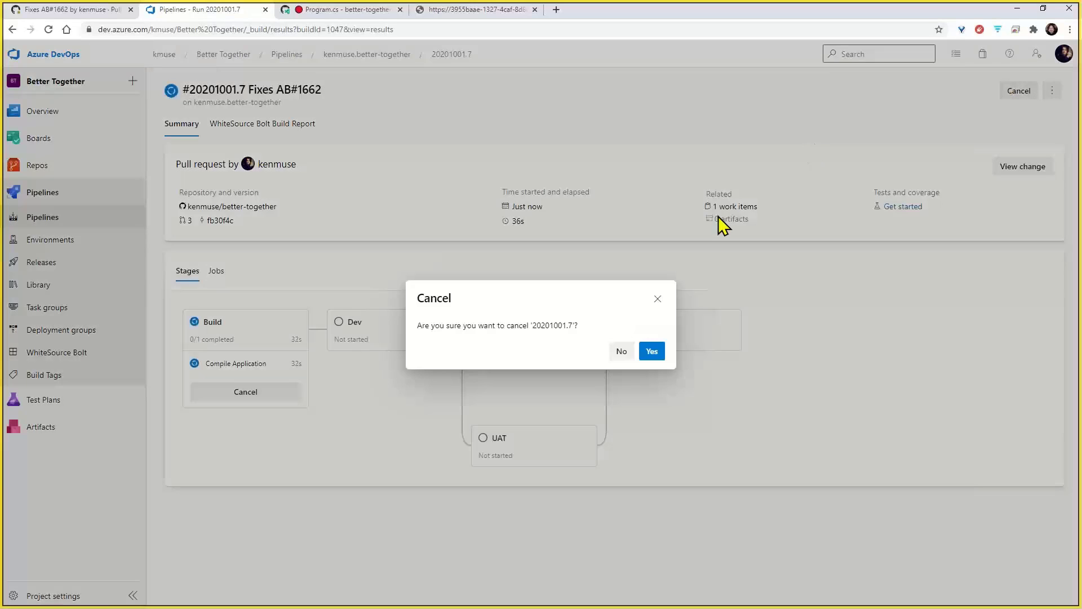
click(652, 351)
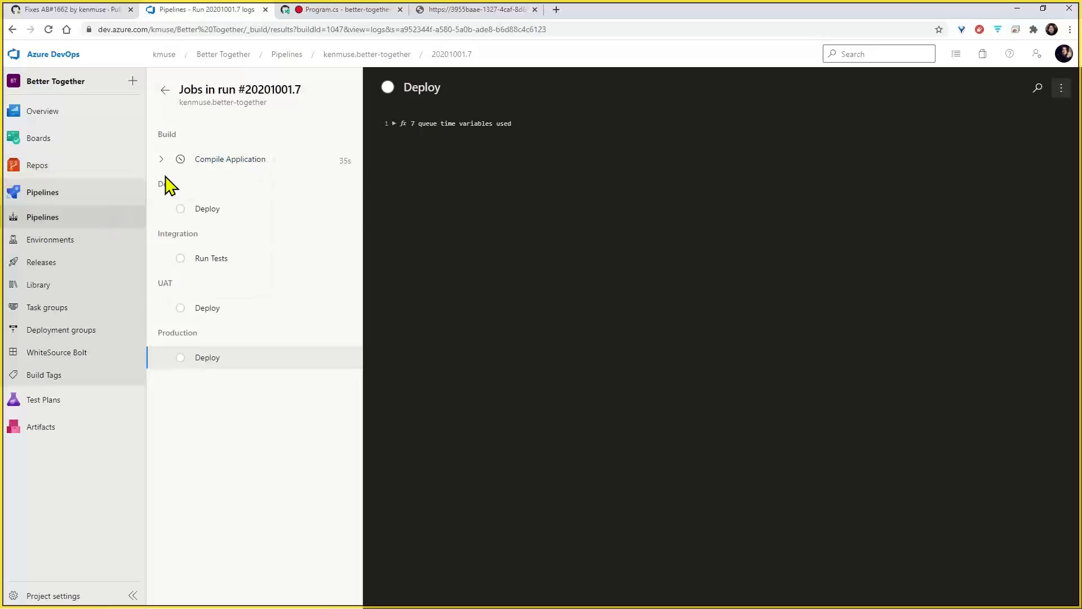
- Check the pull request's checks in GitHub, and request a rerun of the failed jobs in pipeline run #20201001.7
click(100, 10)
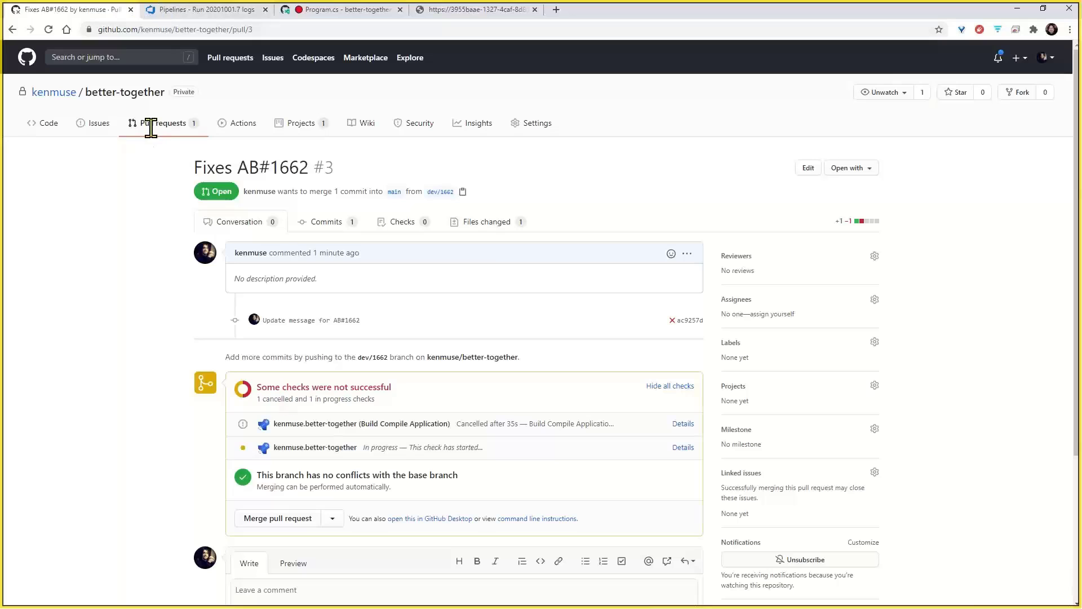
click(181, 14)
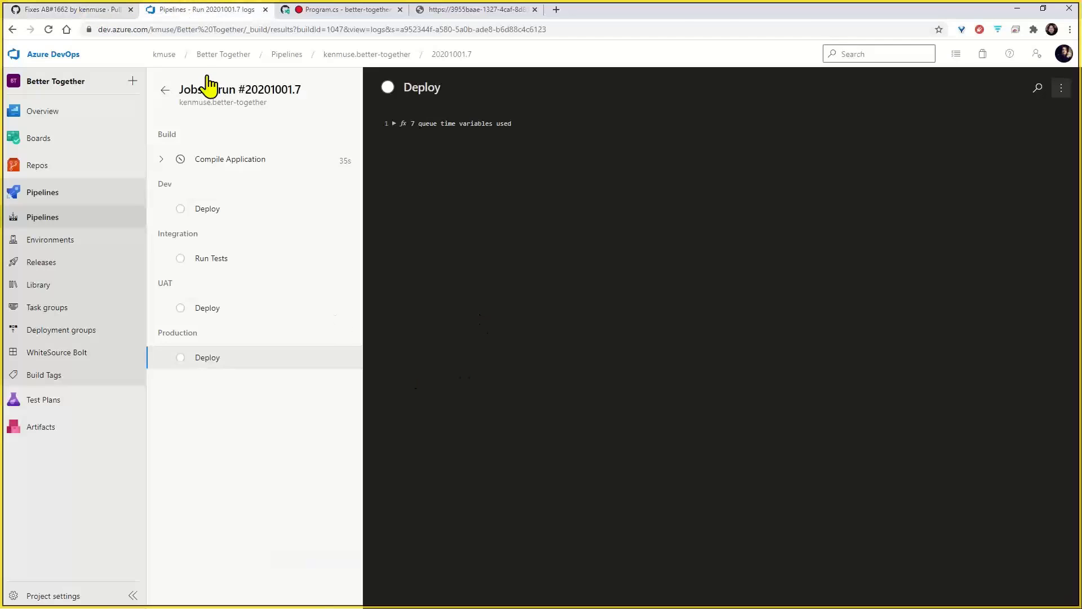
click(164, 90)
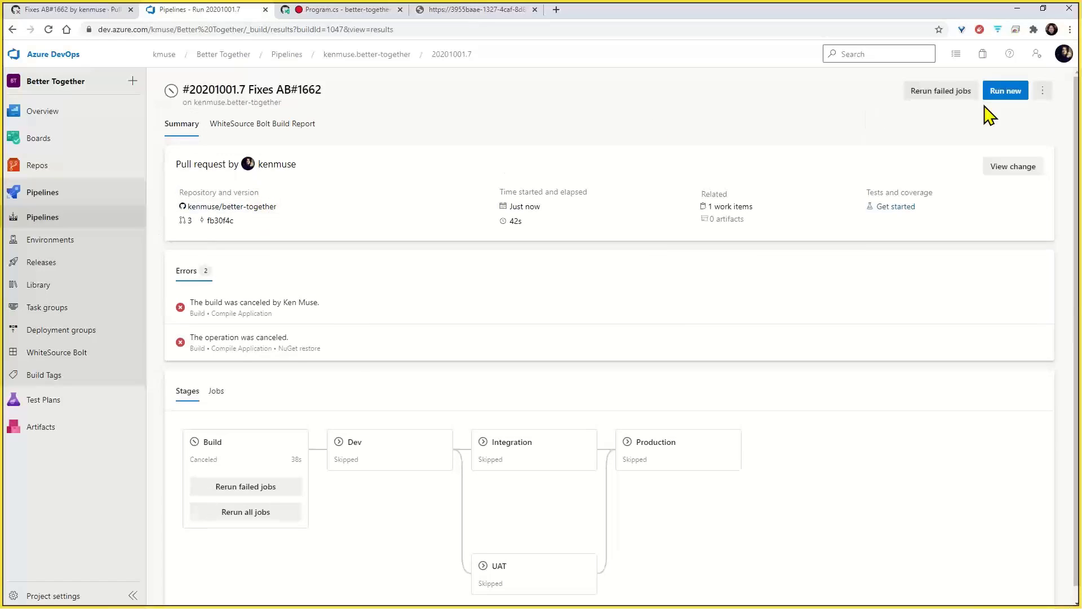
click(961, 94)
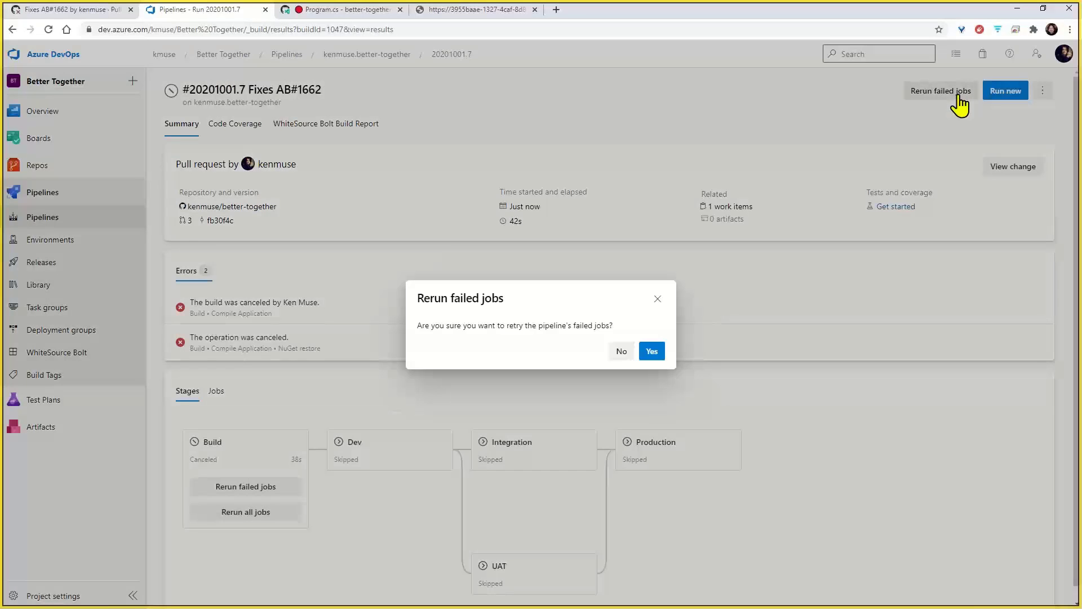
click(652, 352)
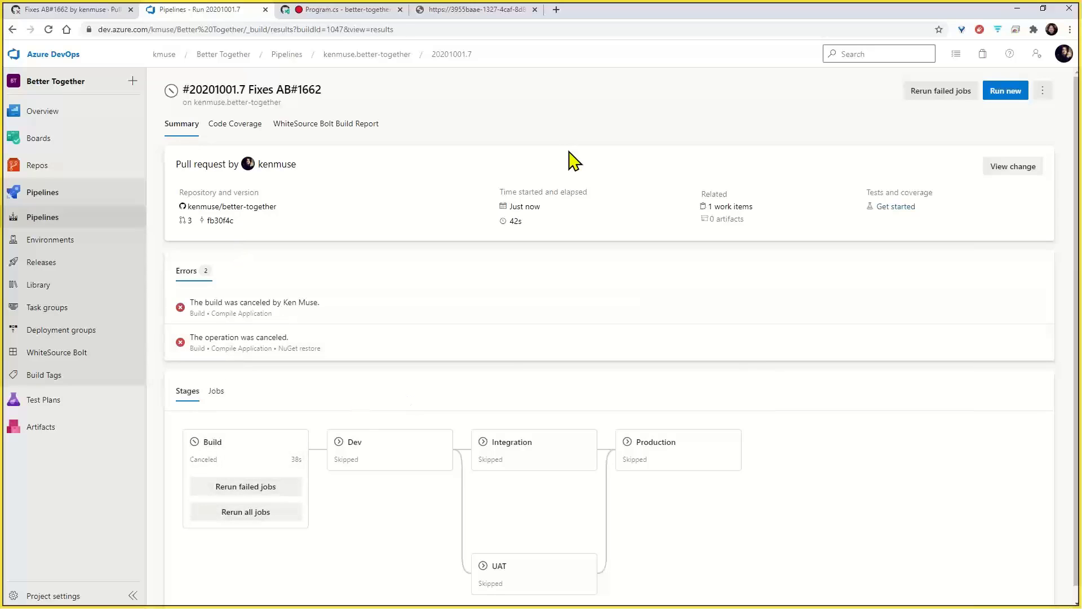
- In the codespace, change the response string in Program.cs to "Hello world from an ASP.NET Core 3.1 team yes!"
click(354, 10)
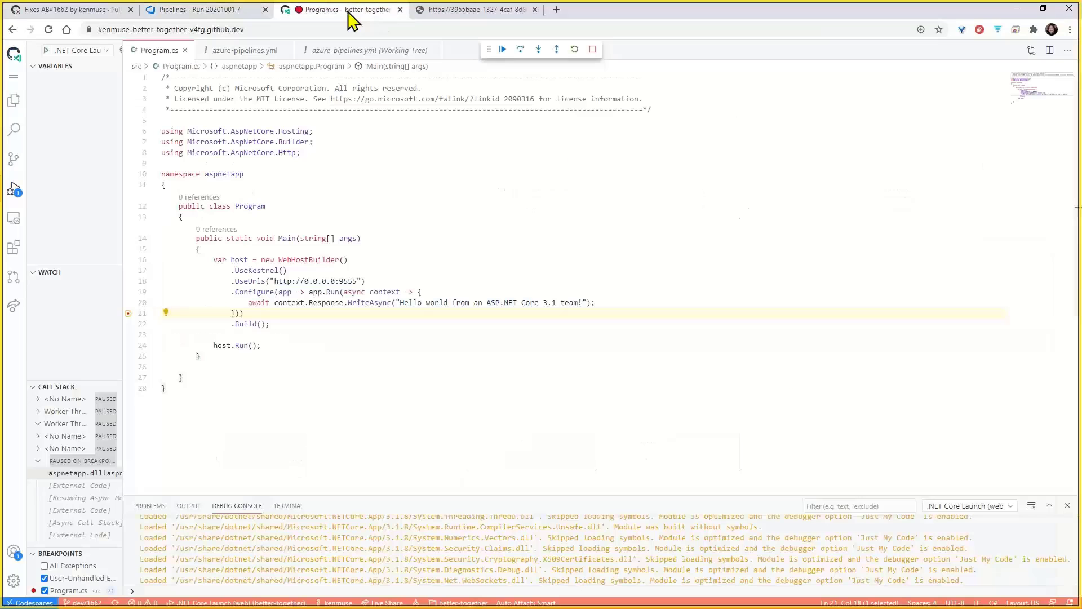
click(586, 302)
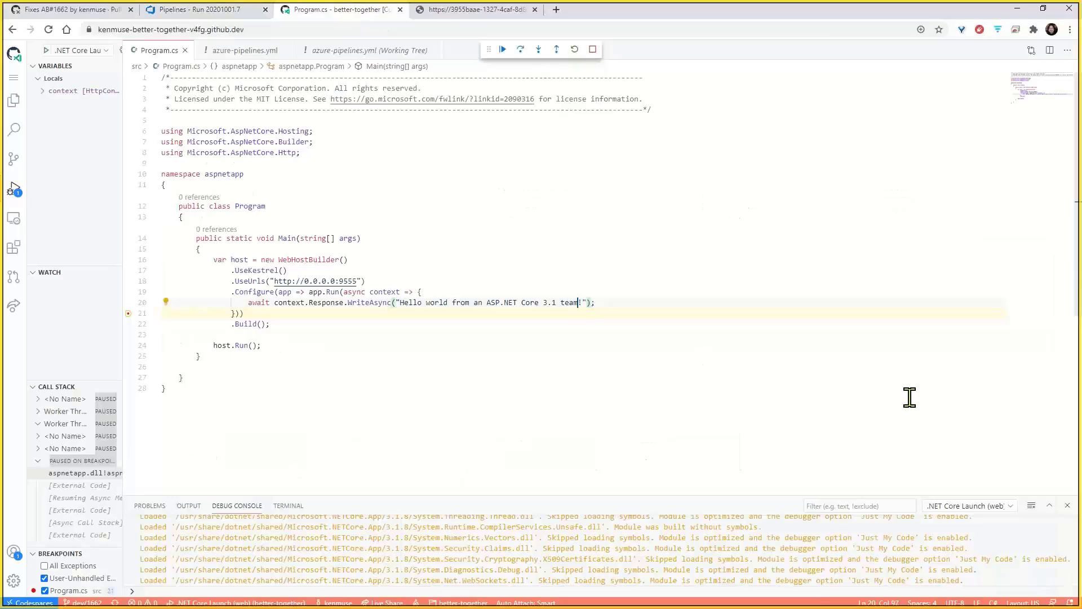
text(yes)
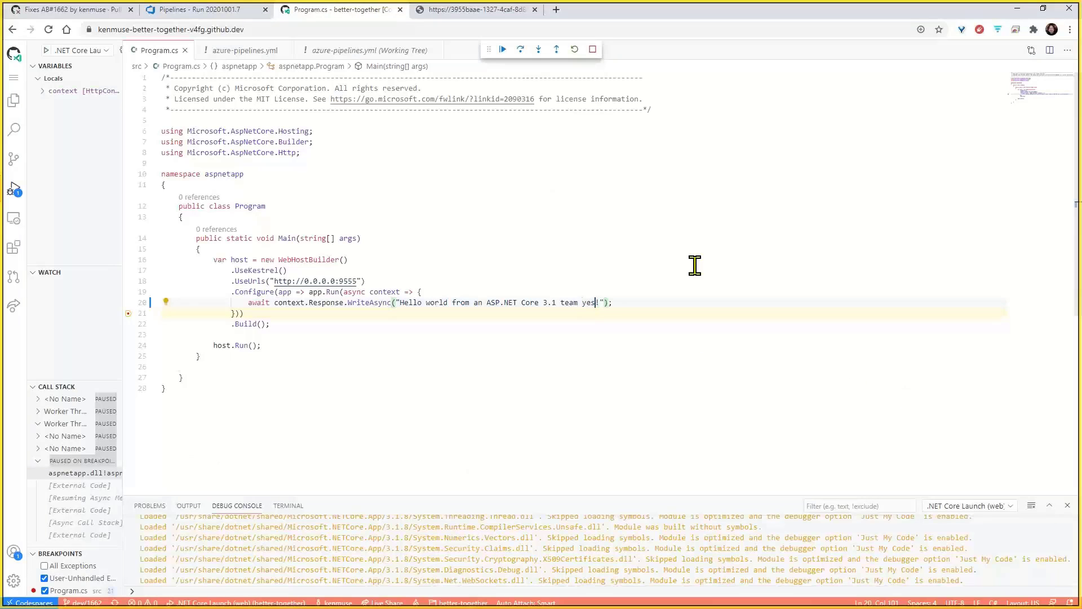
- Stage and commit all changes with the message "Update to AB#1662", and push the commit
click(15, 164)
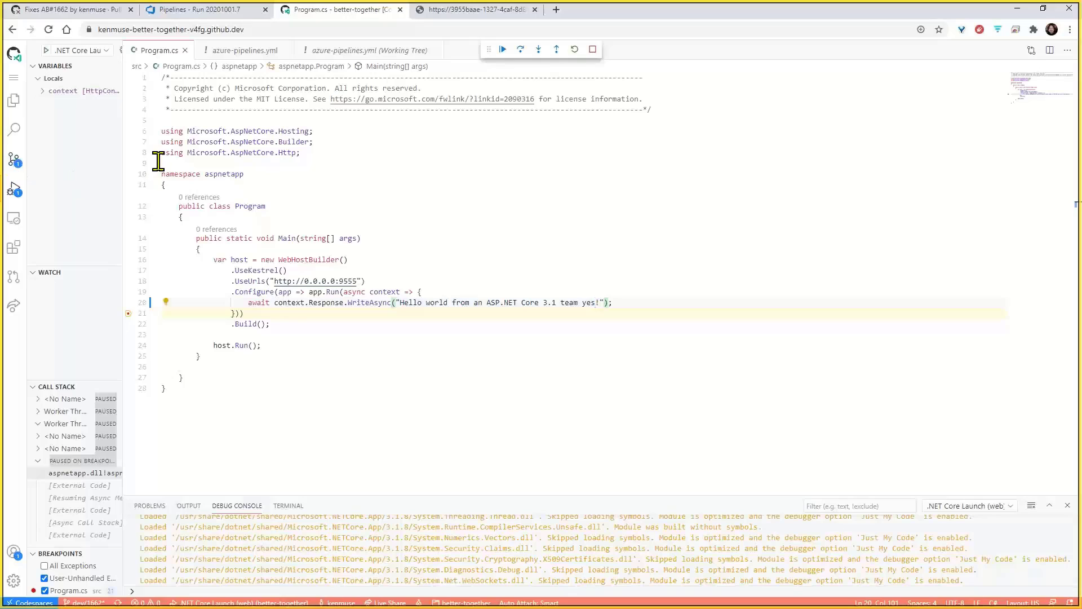
text(Update to AB#1662)
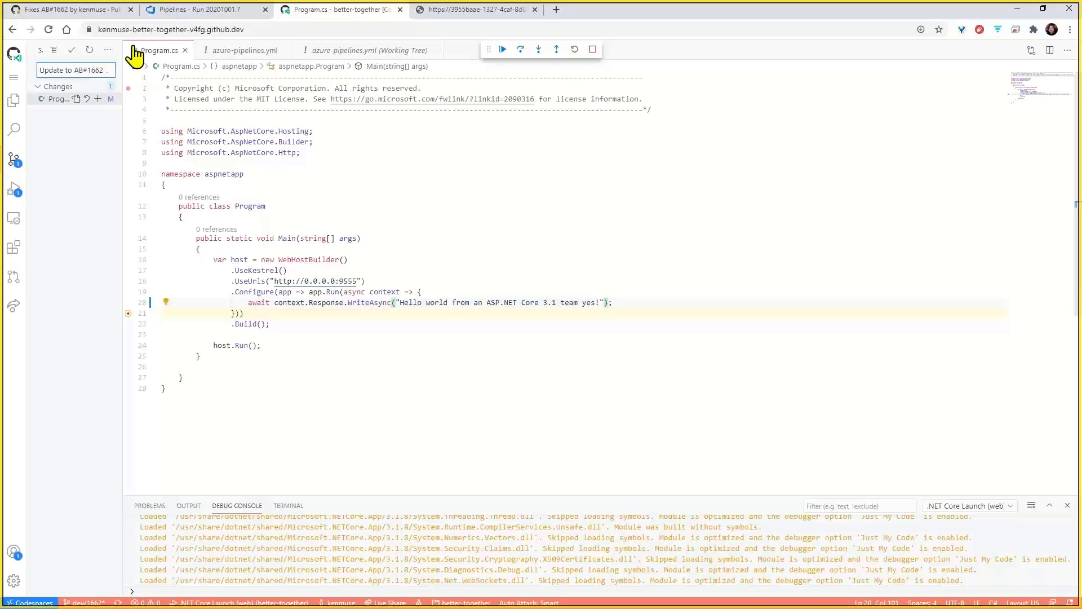
click(72, 50)
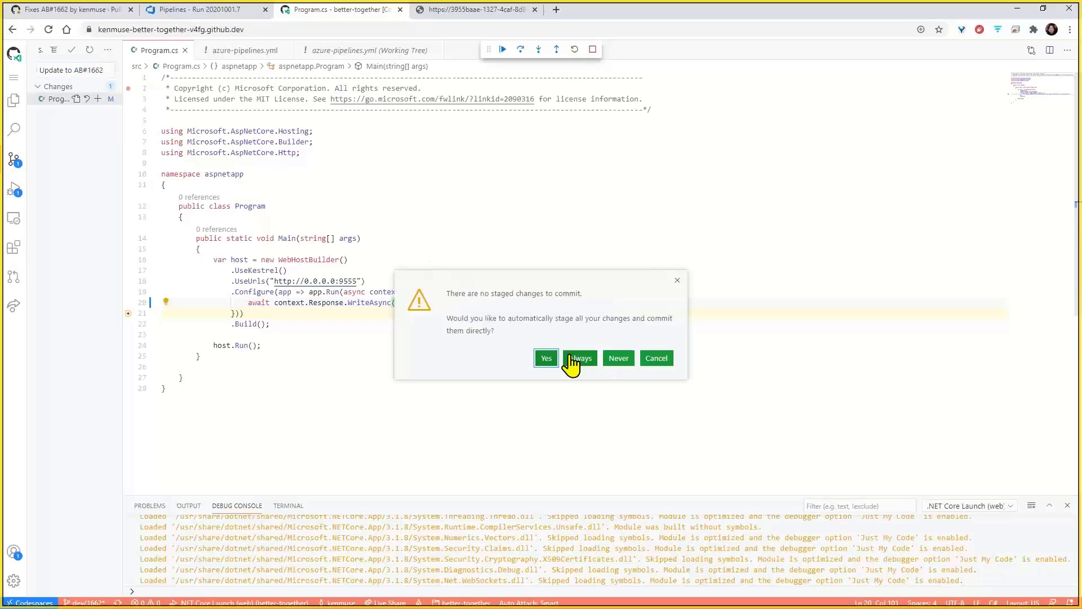
click(546, 357)
click(109, 52)
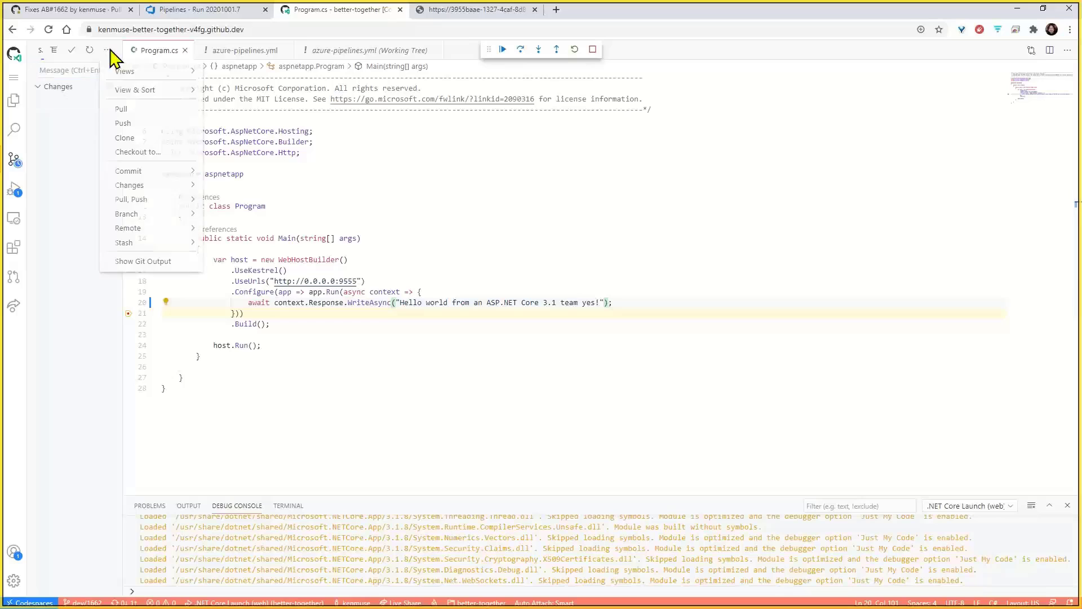
click(169, 135)
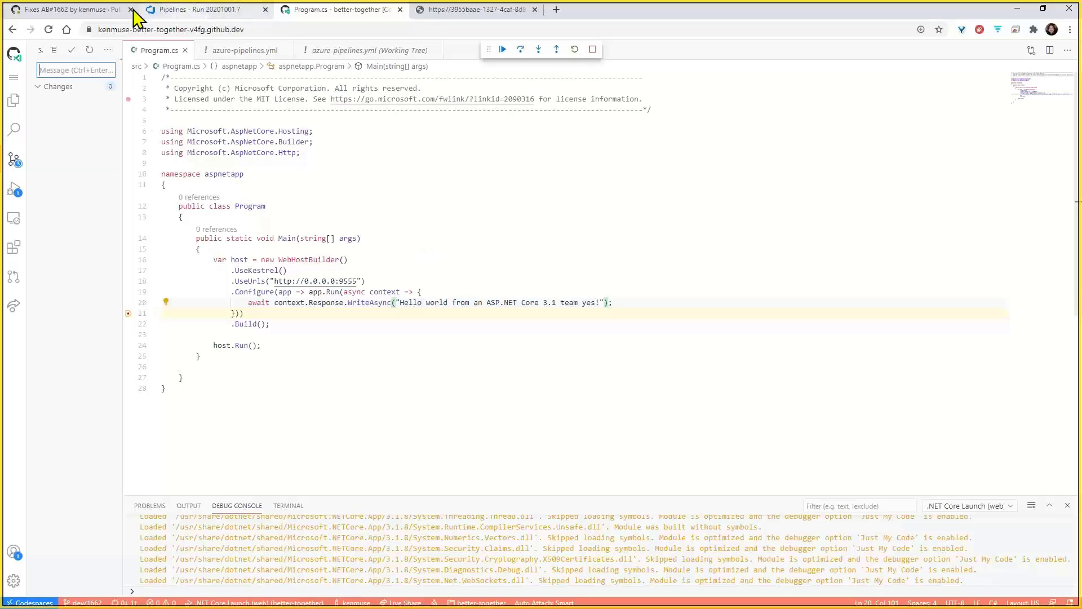
- Check the pull request in GitHub, and open the task "Update on-screen message" from the Better Together Team backlog in Azure DevOps
click(99, 10)
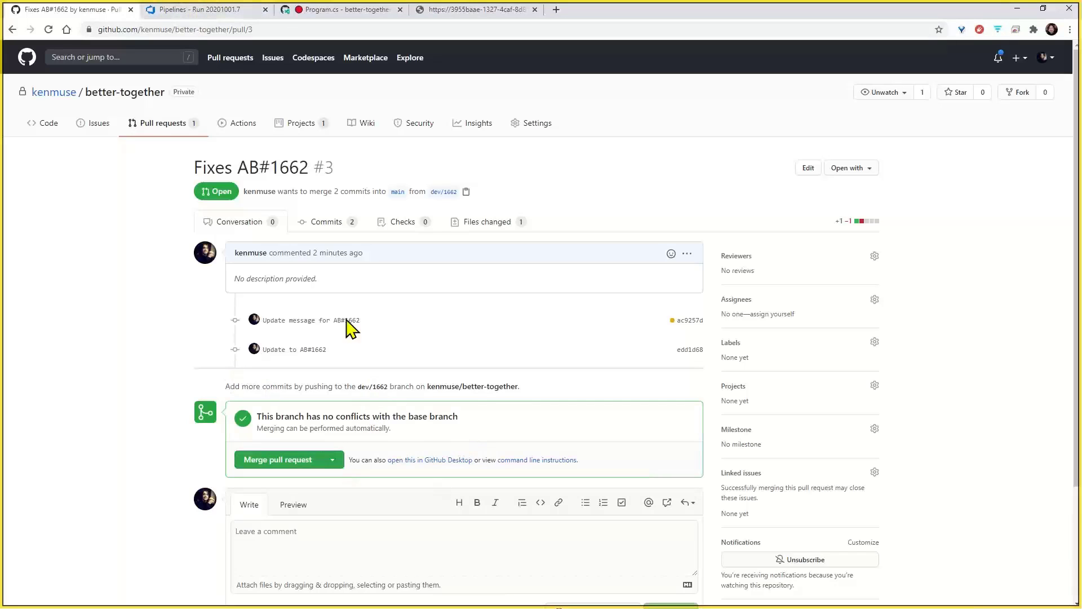
click(220, 9)
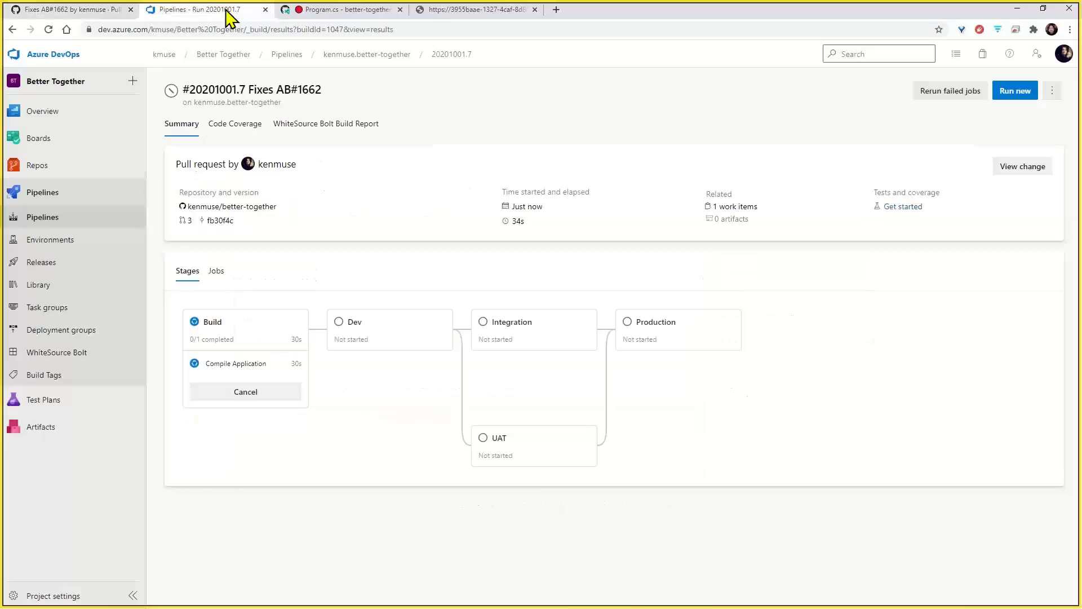
click(38, 148)
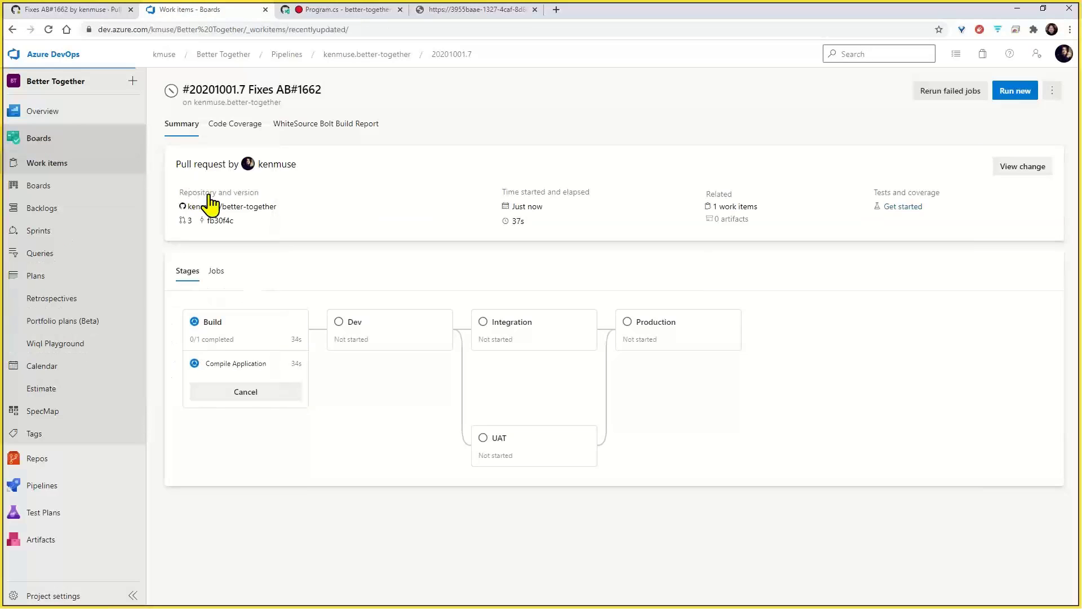
click(48, 209)
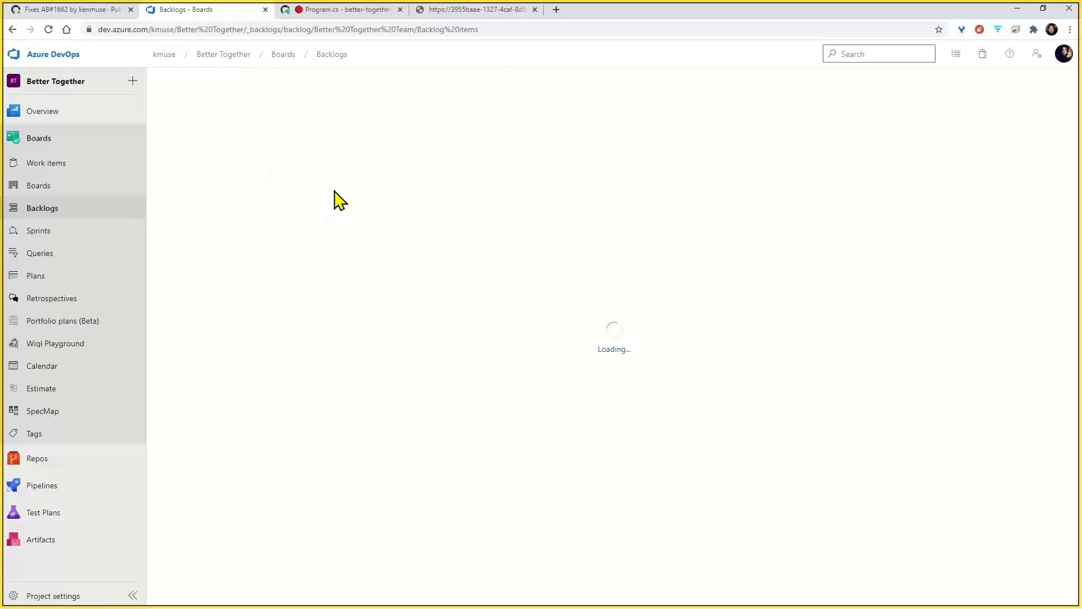
click(58, 209)
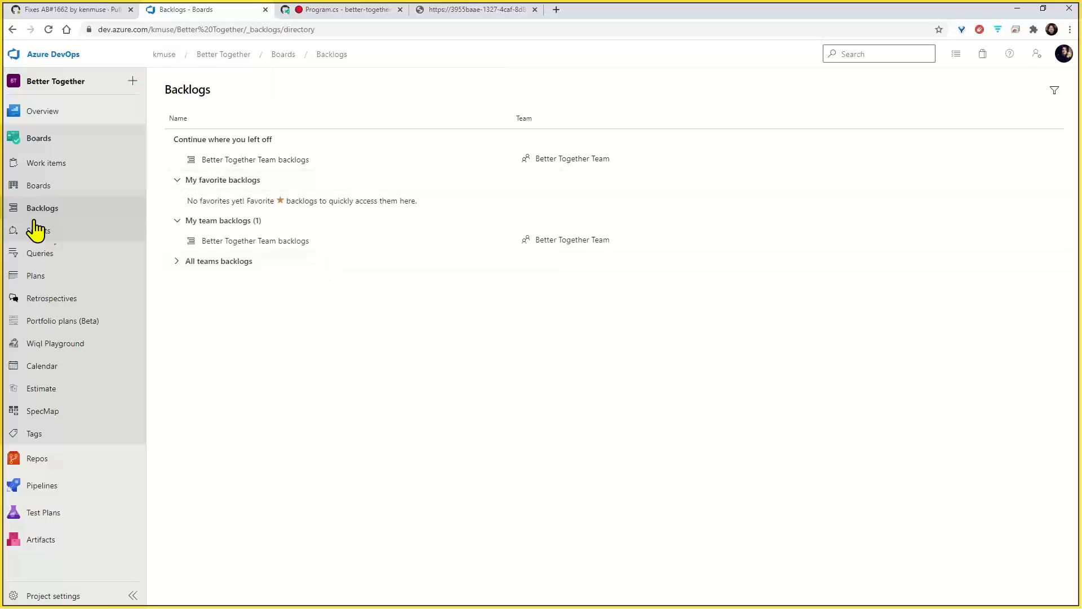
click(229, 160)
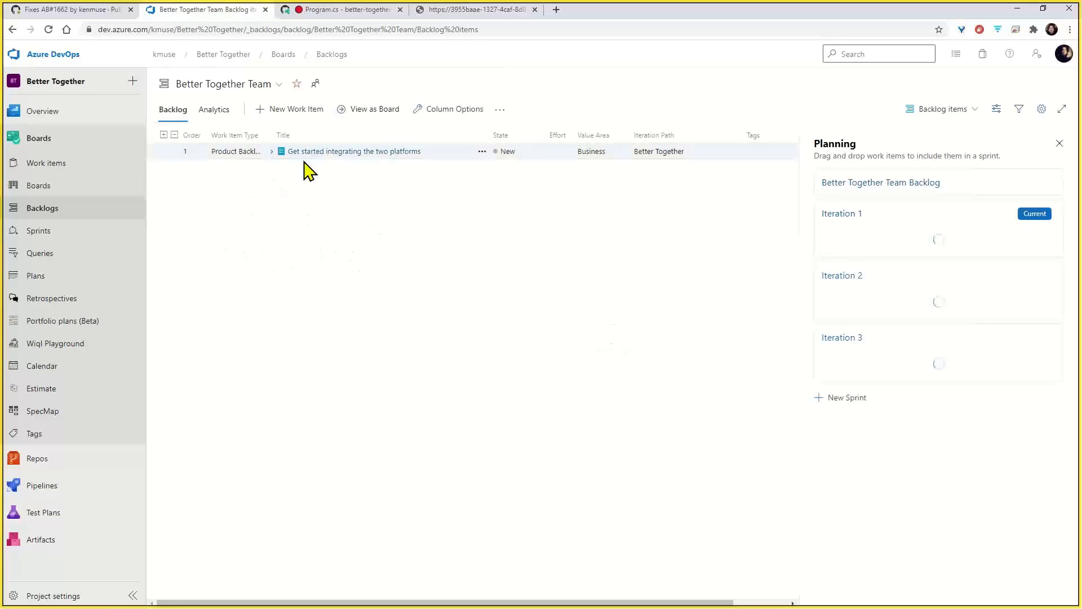
click(272, 152)
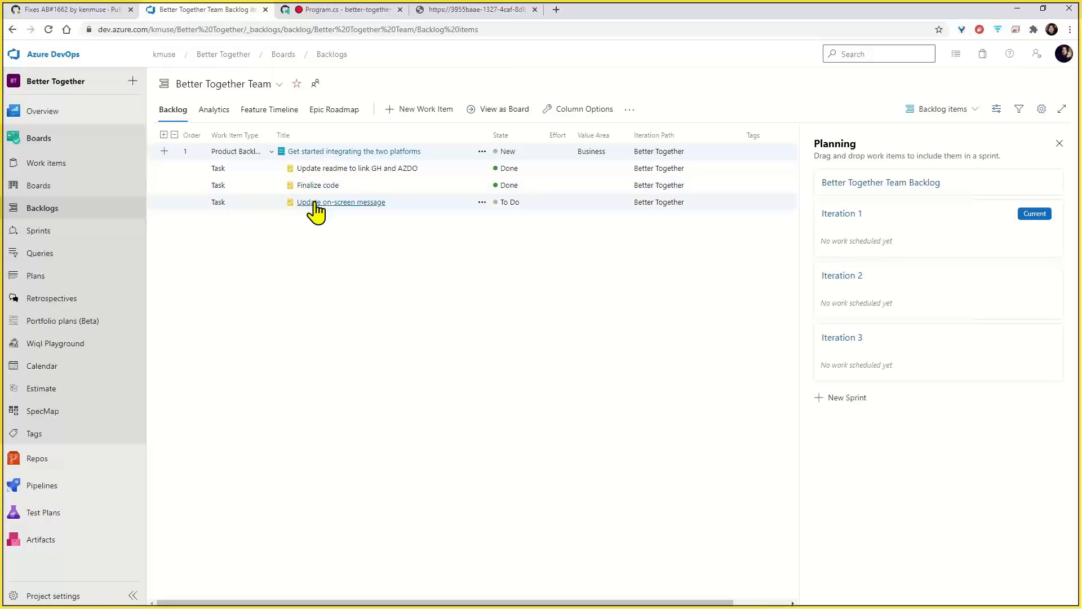
click(317, 202)
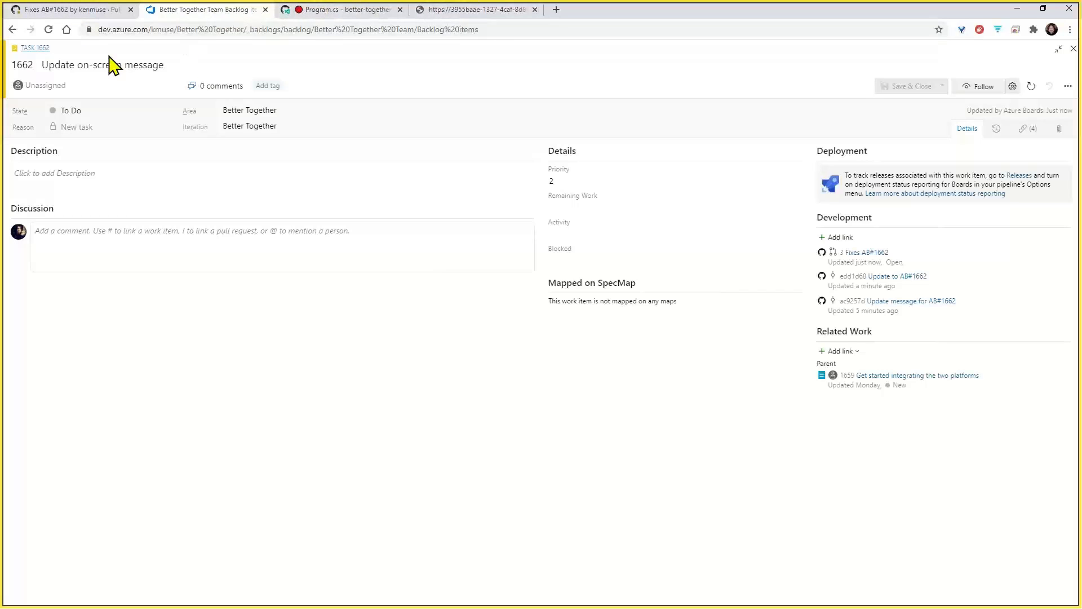
- In GitHub, open azure-pipelines.yml on the better-together repository's main branch and examine its pr trigger and Build stage
click(79, 9)
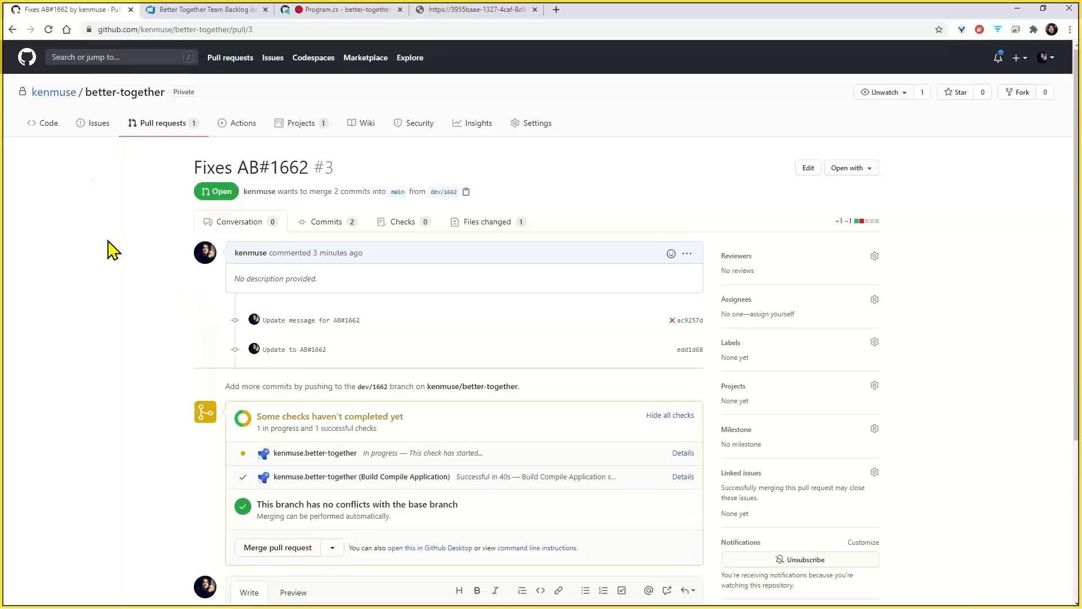
click(50, 126)
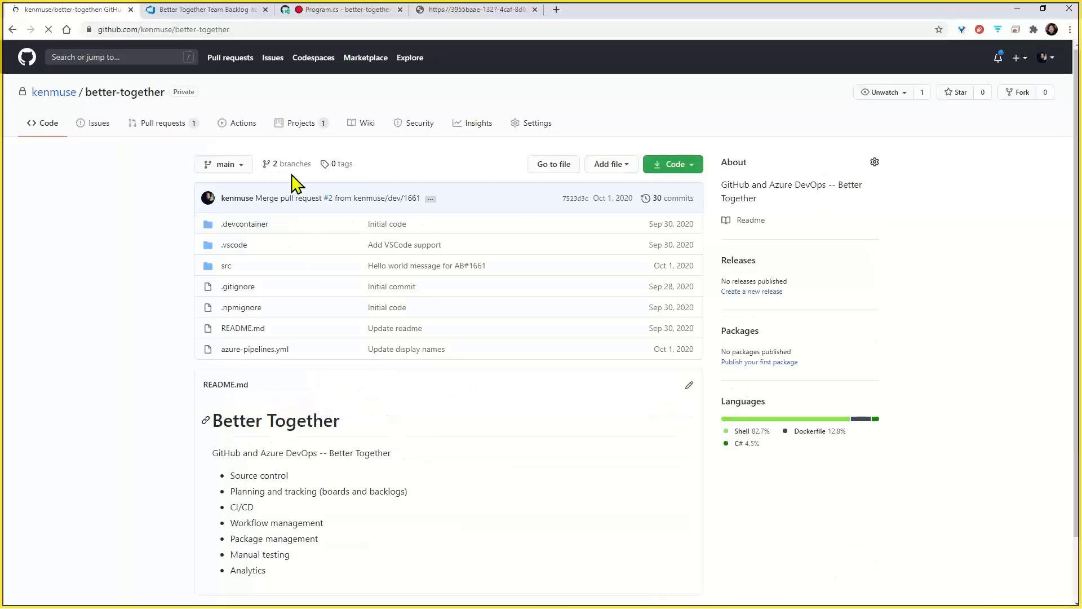
click(255, 350)
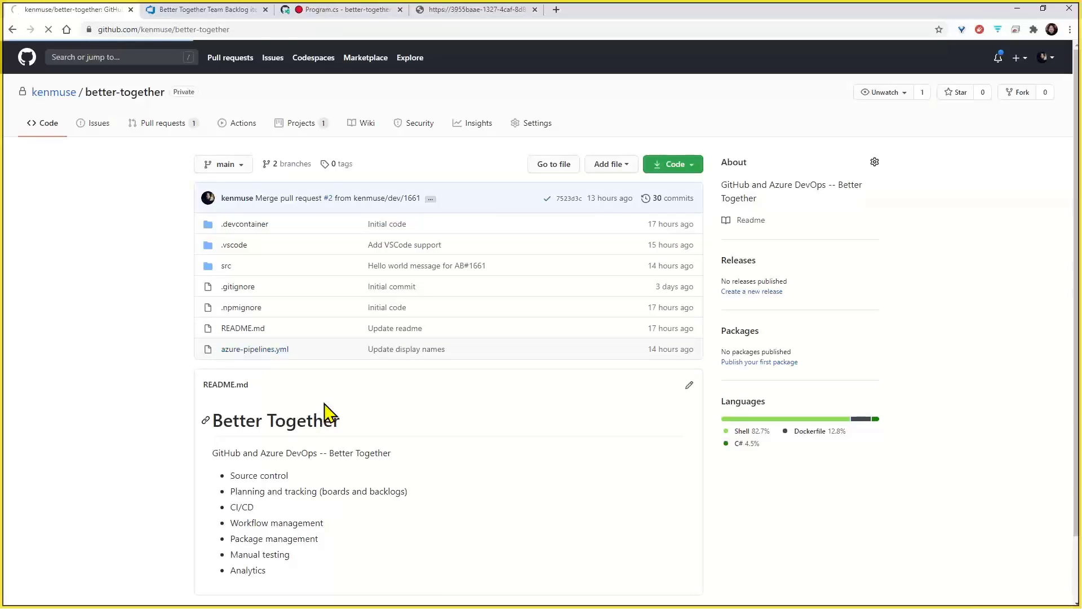
scroll(304, 389, down, 2)
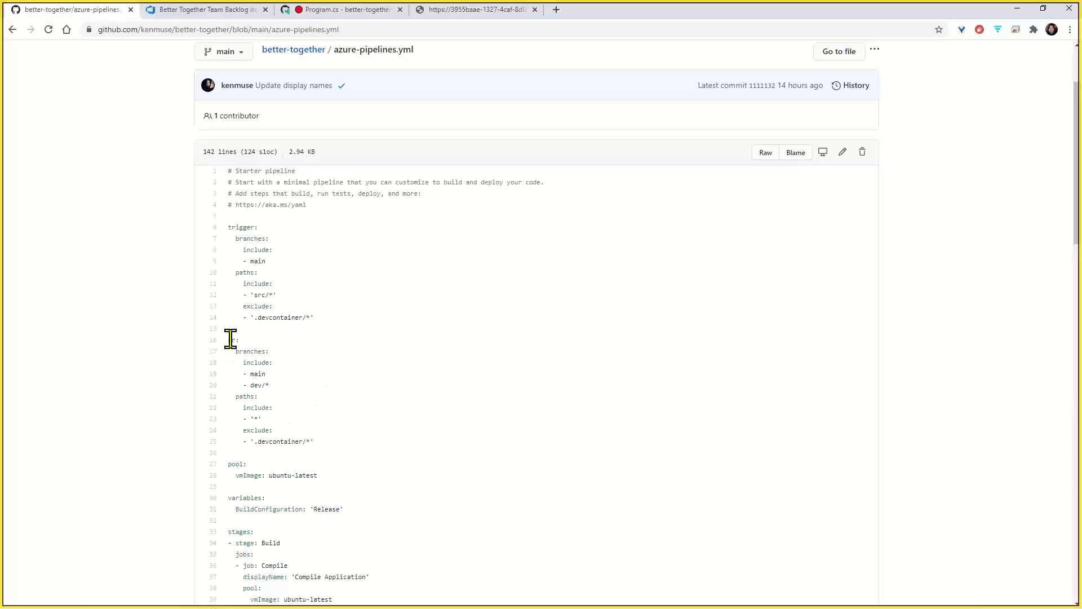
drag(231, 339, 338, 442)
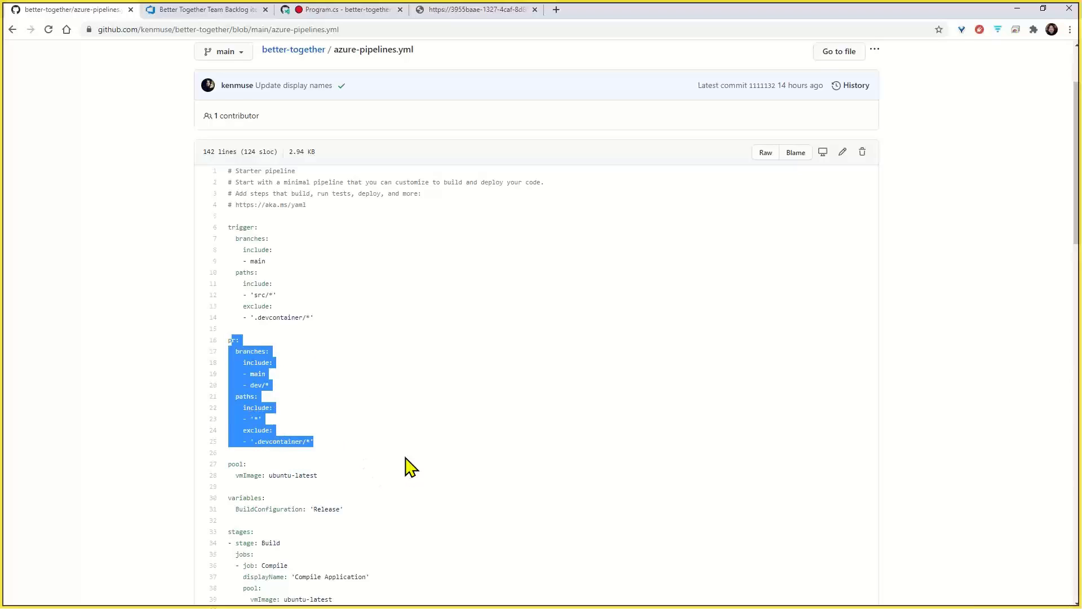
click(302, 404)
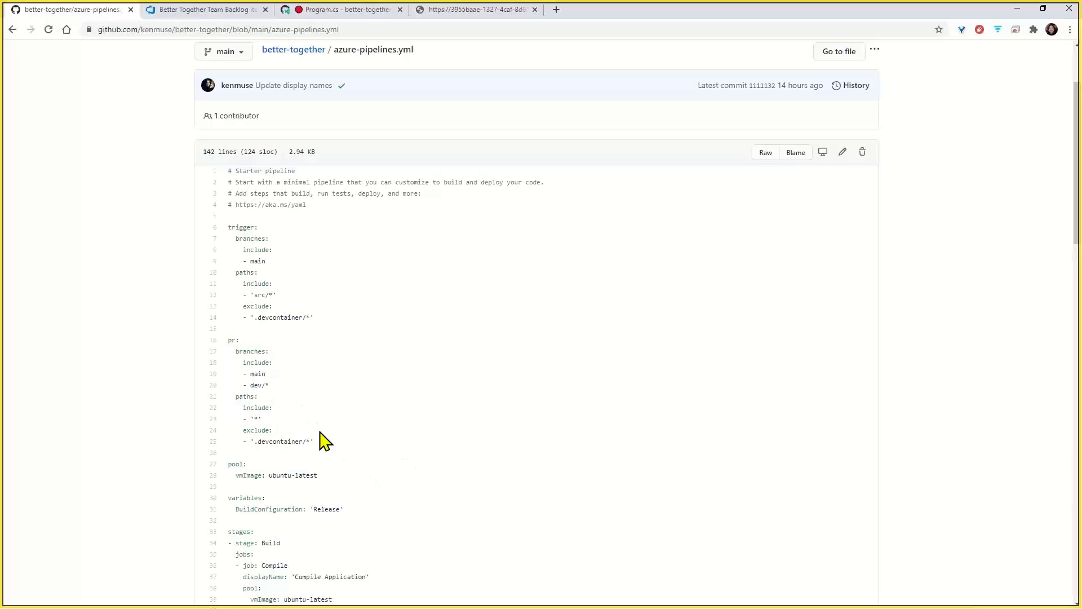
scroll(304, 424, down, 7)
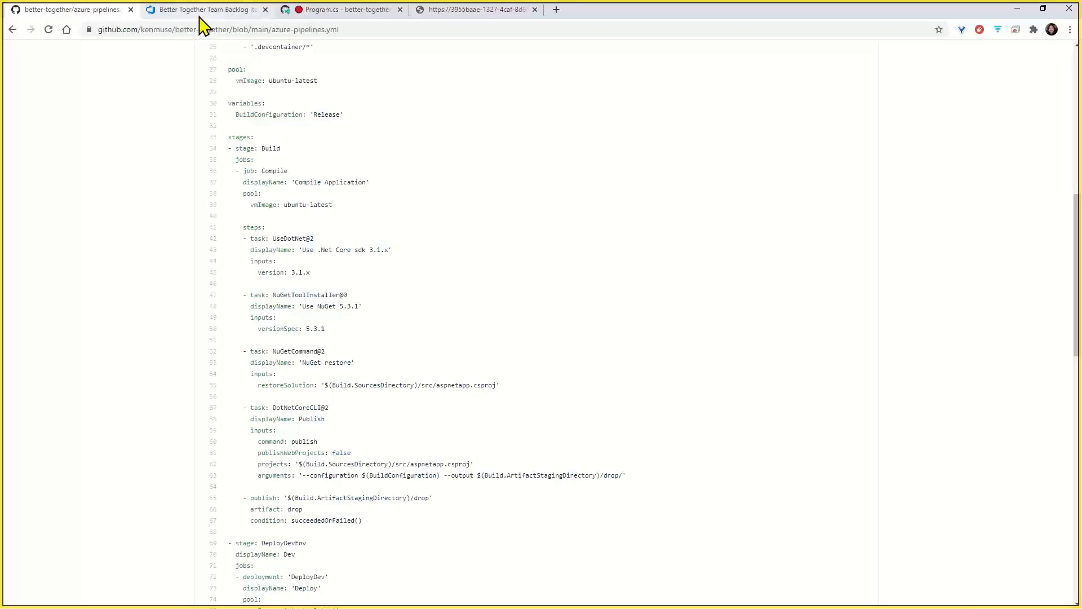
scroll(278, 144, up, 10)
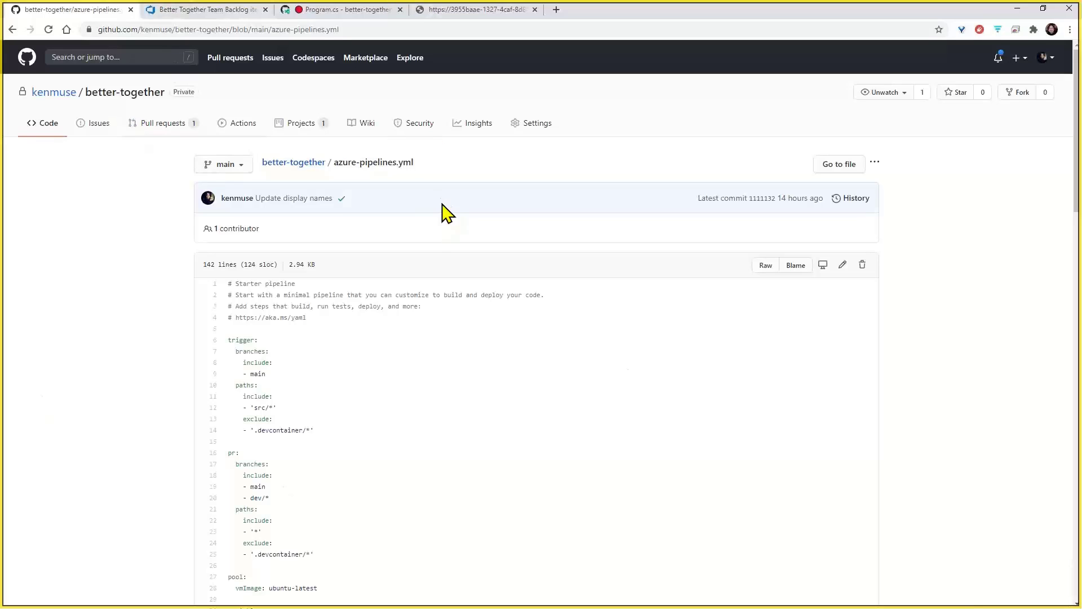
- Open the pull request "Fixes AB#1662" in GitHub and merge it into main with the default merge message
click(234, 10)
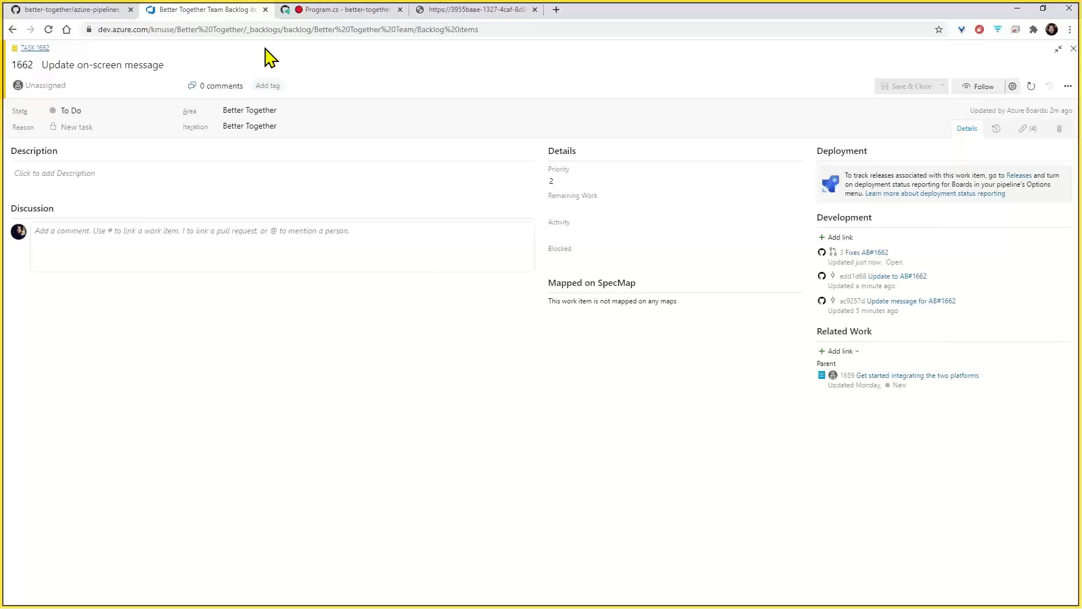
click(85, 10)
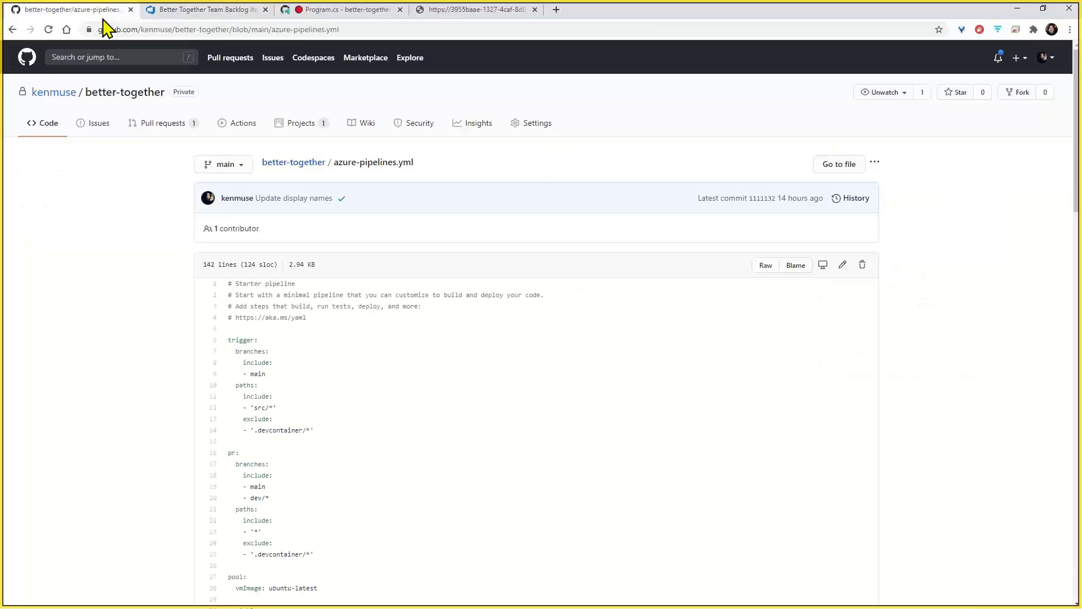
click(189, 130)
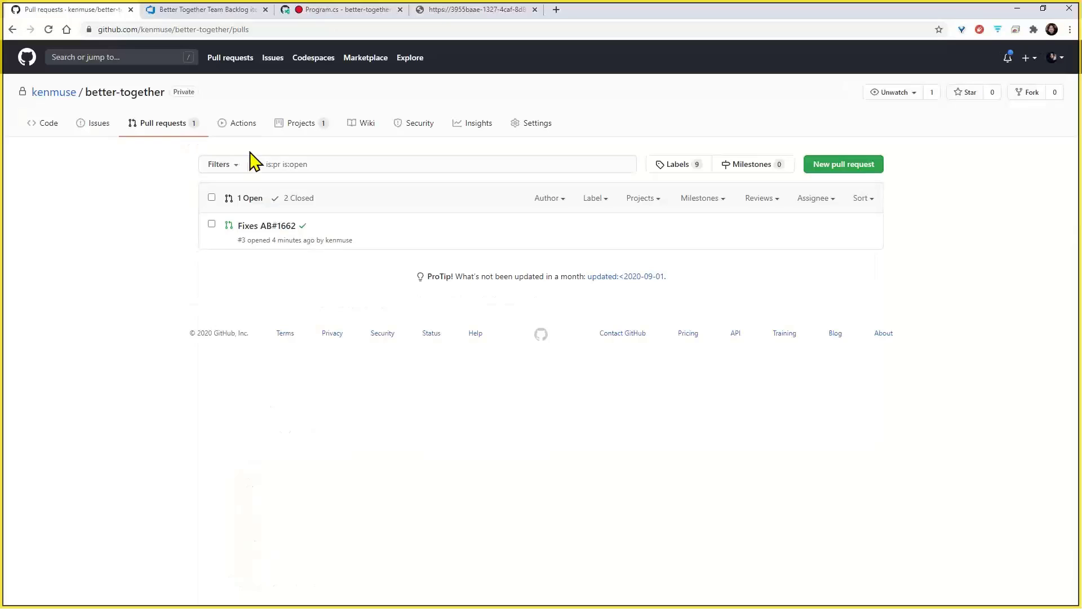
click(282, 226)
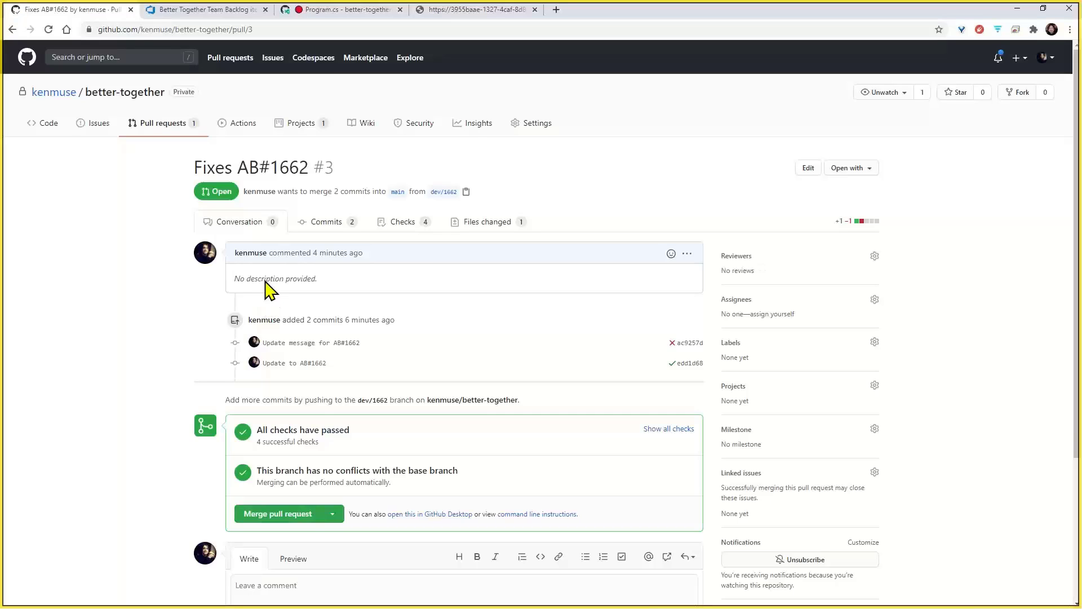
click(292, 517)
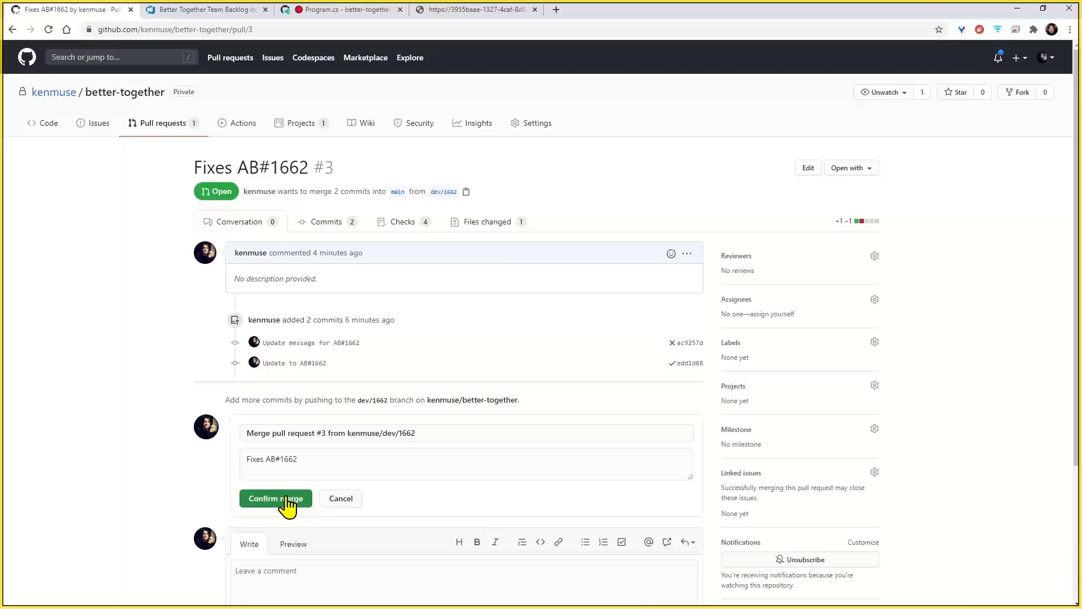
click(287, 504)
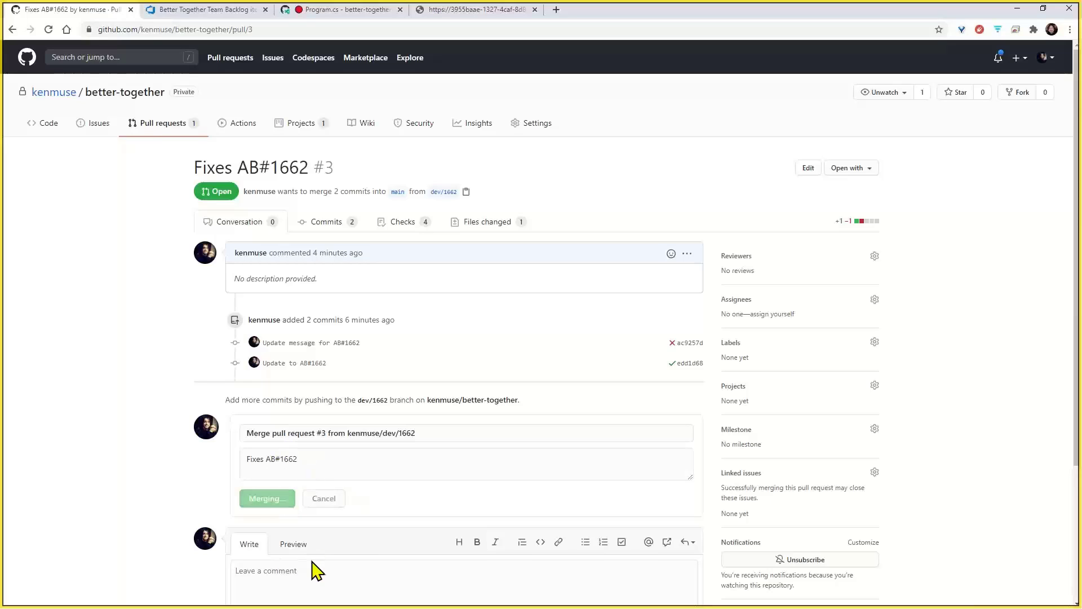
- Check task 1662's state and development links in Azure DevOps, and dismiss its work item form
click(220, 11)
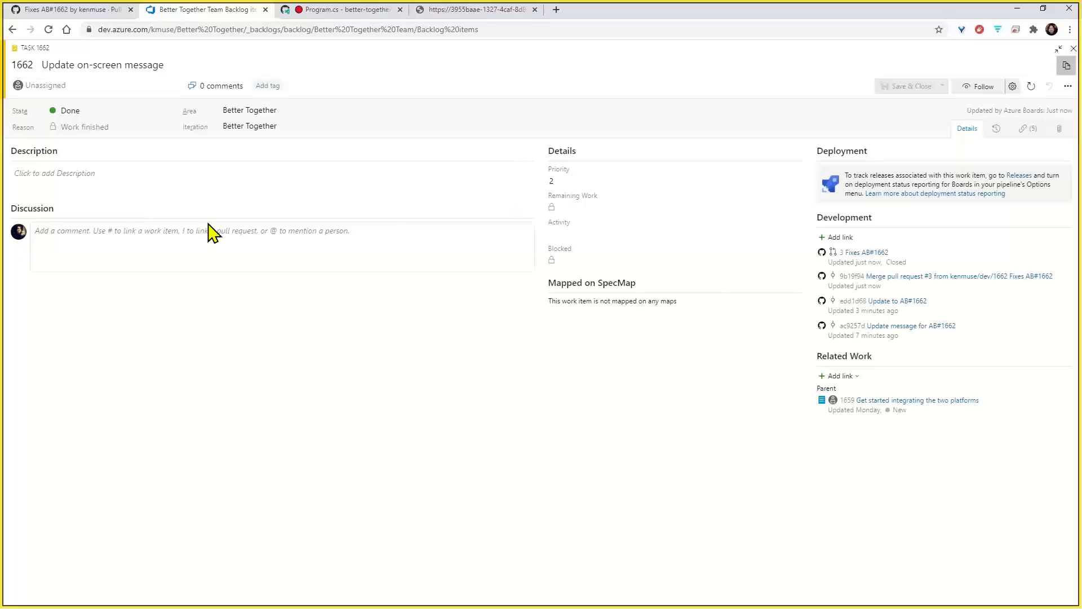
click(1073, 49)
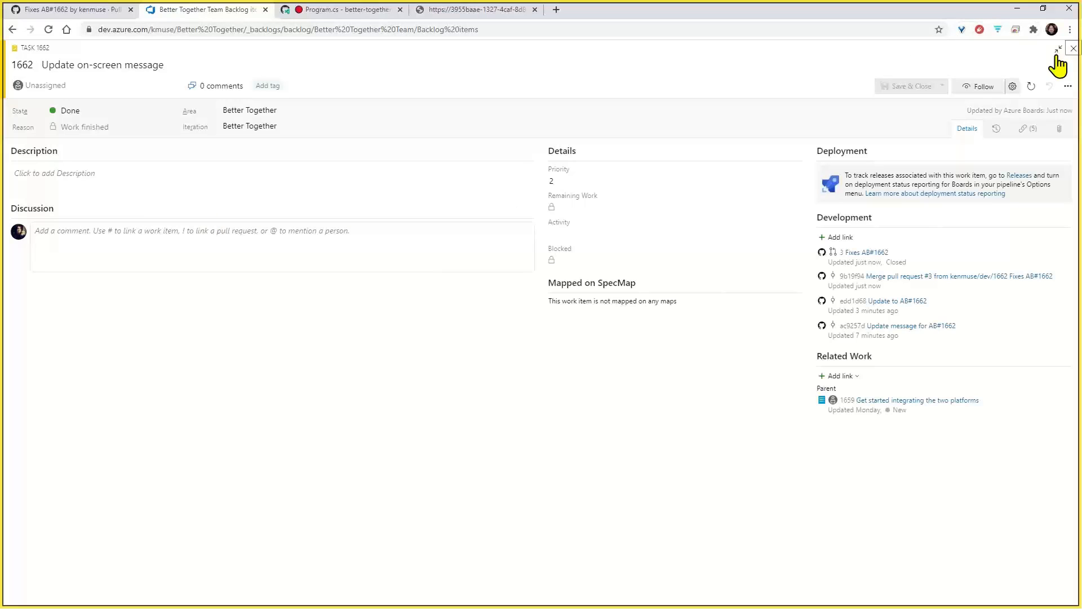